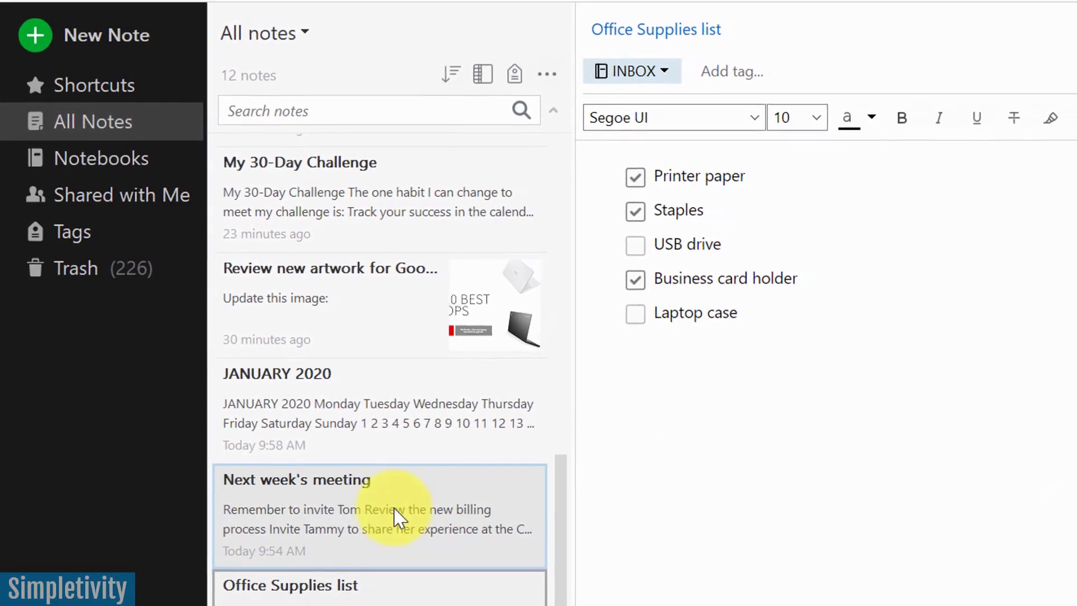
Scroll the note list to the 'Look into new invoice software' note and view its green note link.
{"action": "scroll", "coordinate": [389, 511], "scroll_direction": "up", "scroll_amount": 10}
{"action": "scroll", "coordinate": [384, 504], "scroll_direction": "down", "scroll_amount": 10}
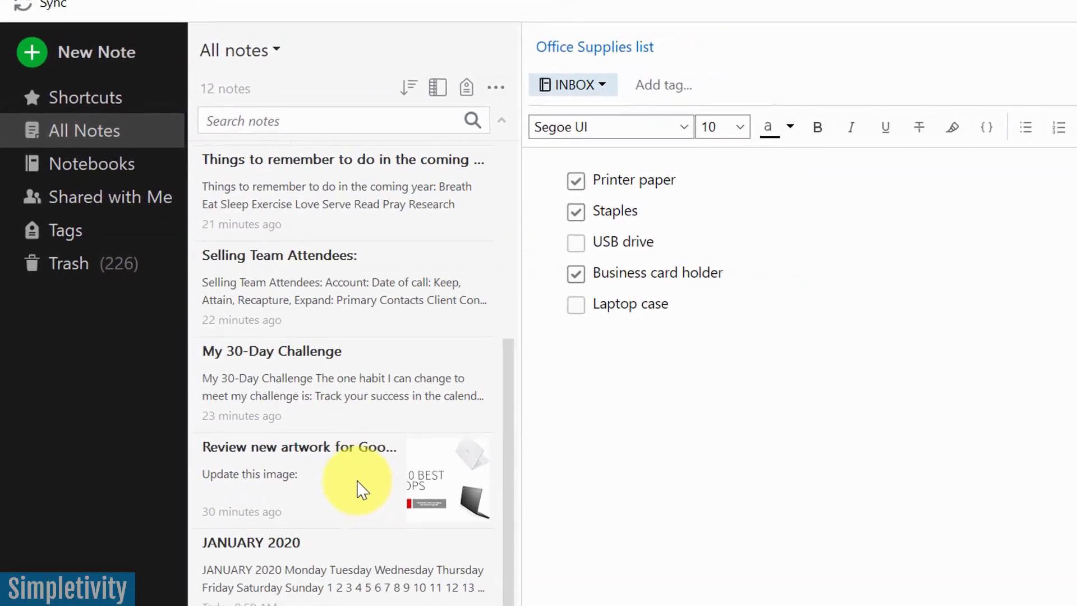
{"action": "scroll", "coordinate": [331, 468], "scroll_direction": "up", "scroll_amount": 10}
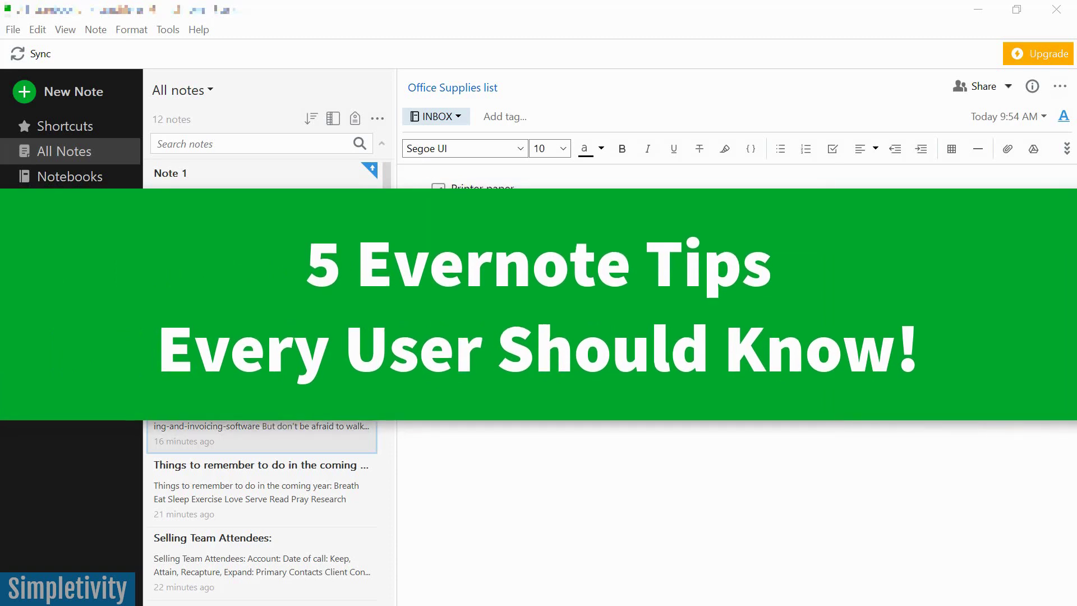
{"action": "scroll", "coordinate": [261, 505], "scroll_direction": "down", "scroll_amount": 5}
{"action": "scroll", "coordinate": [261, 505], "scroll_direction": "up", "scroll_amount": 10}
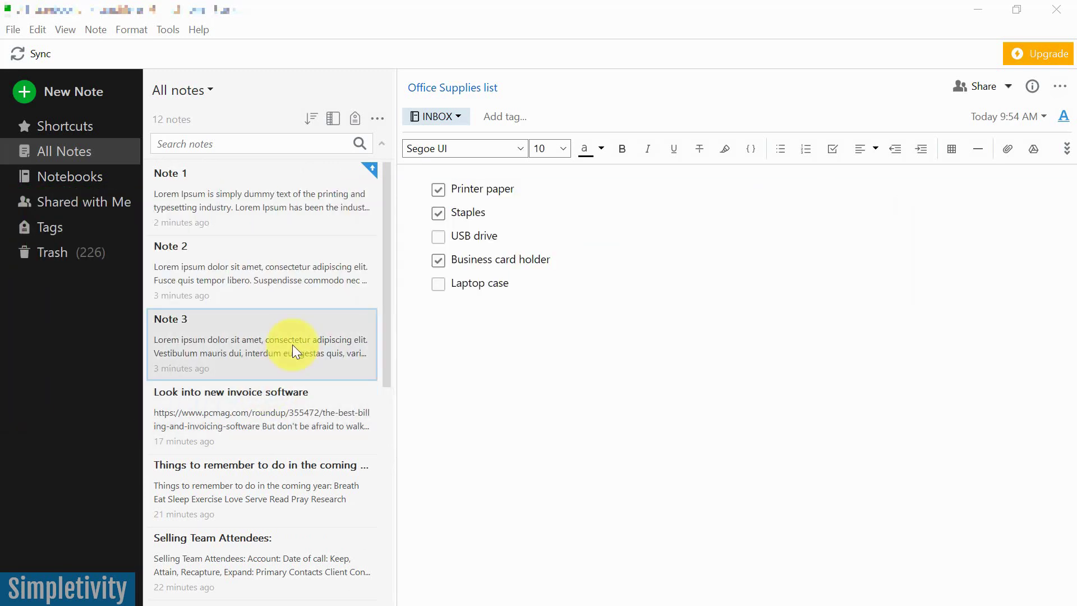
{"action": "scroll", "coordinate": [292, 344], "scroll_direction": "down", "scroll_amount": 3}
{"action": "scroll", "coordinate": [291, 344], "scroll_direction": "up", "scroll_amount": 3}
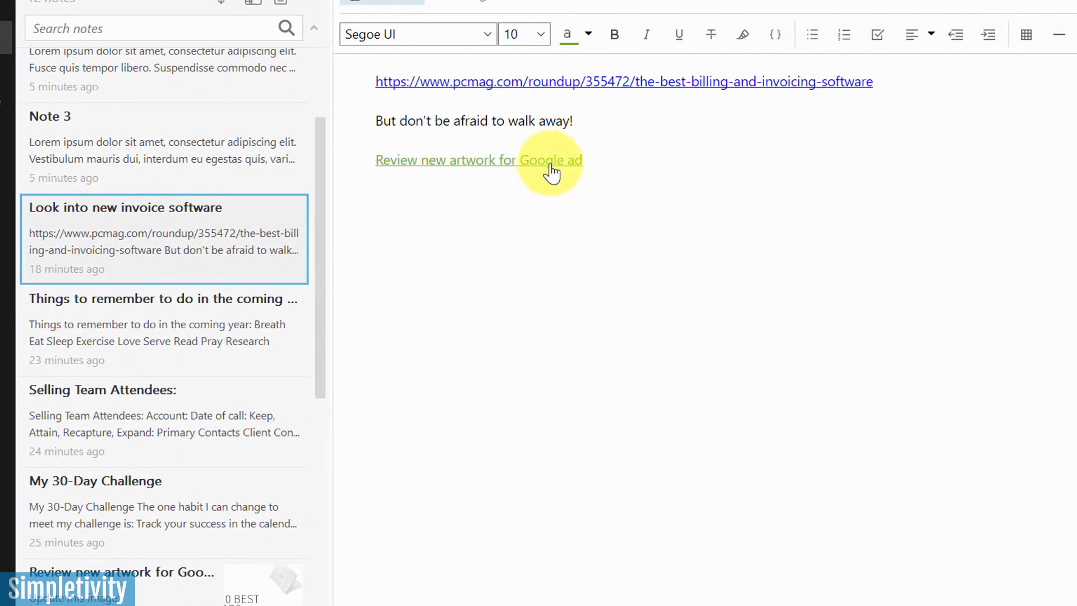
{"action": "left_click", "coordinate": [518, 167]}
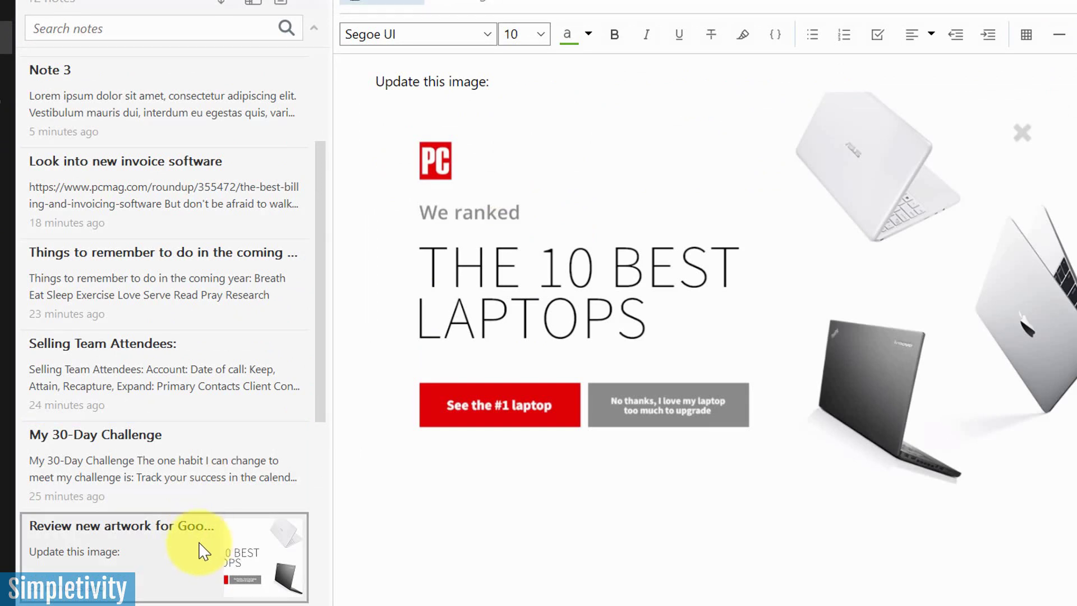
{"action": "left_click", "coordinate": [137, 195]}
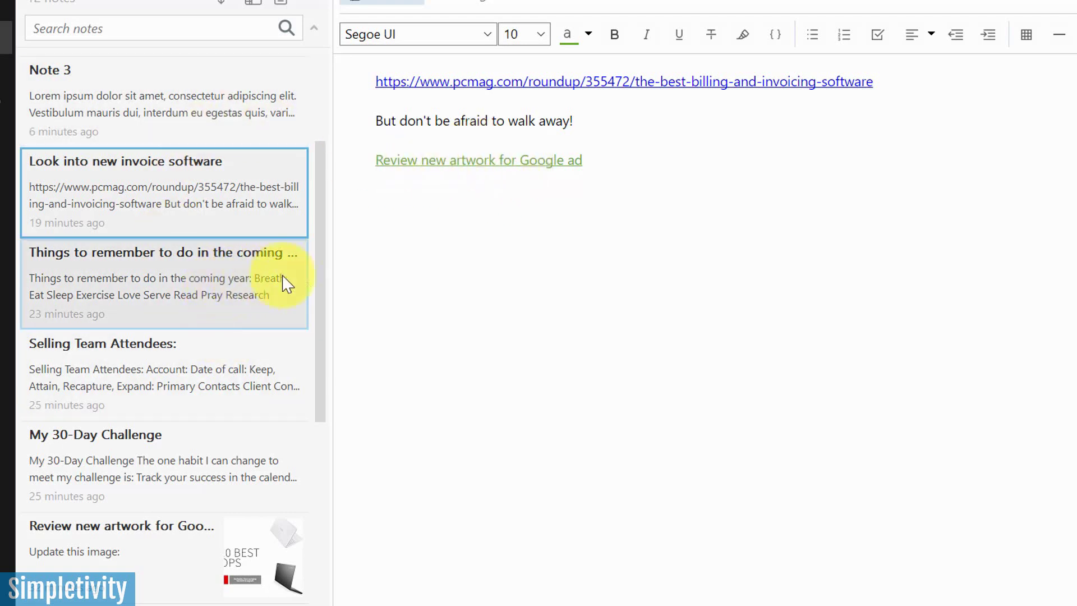
Delete the old note link and copy an internal link to the 'Review new artwork for Google ad' note.
{"action": "left_click_drag", "start_coordinate": [608, 160], "coordinate": [358, 162]}
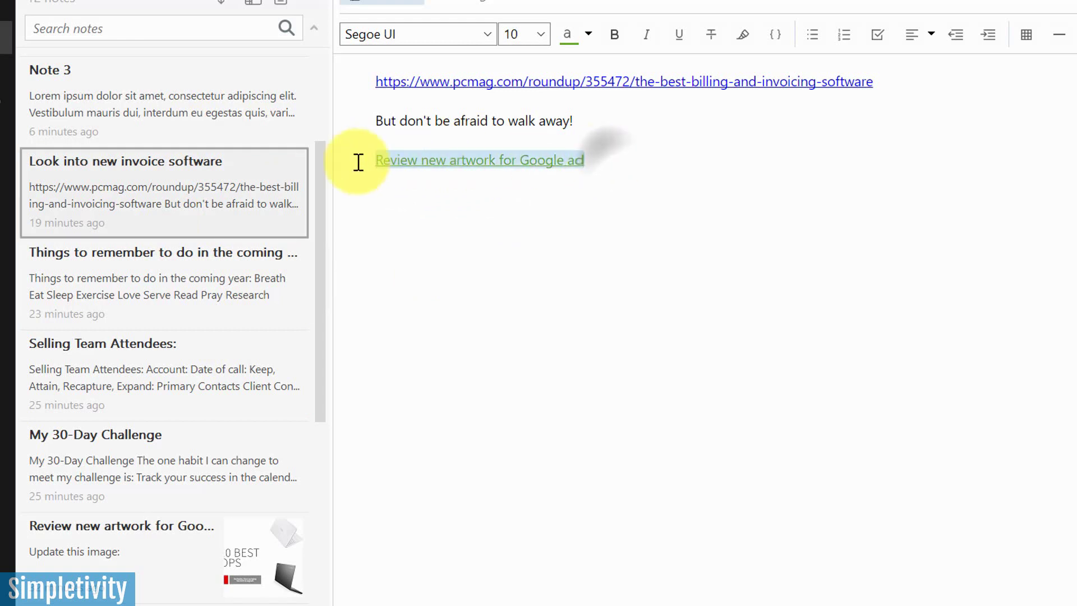
{"action": "key", "text": "Delete"}
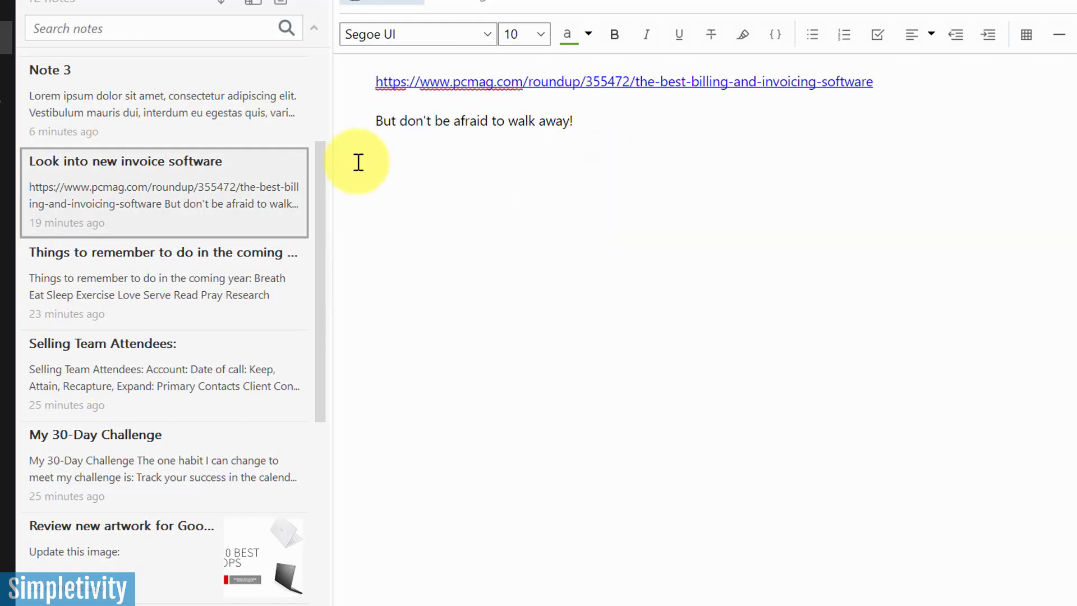
{"action": "left_click", "coordinate": [151, 558]}
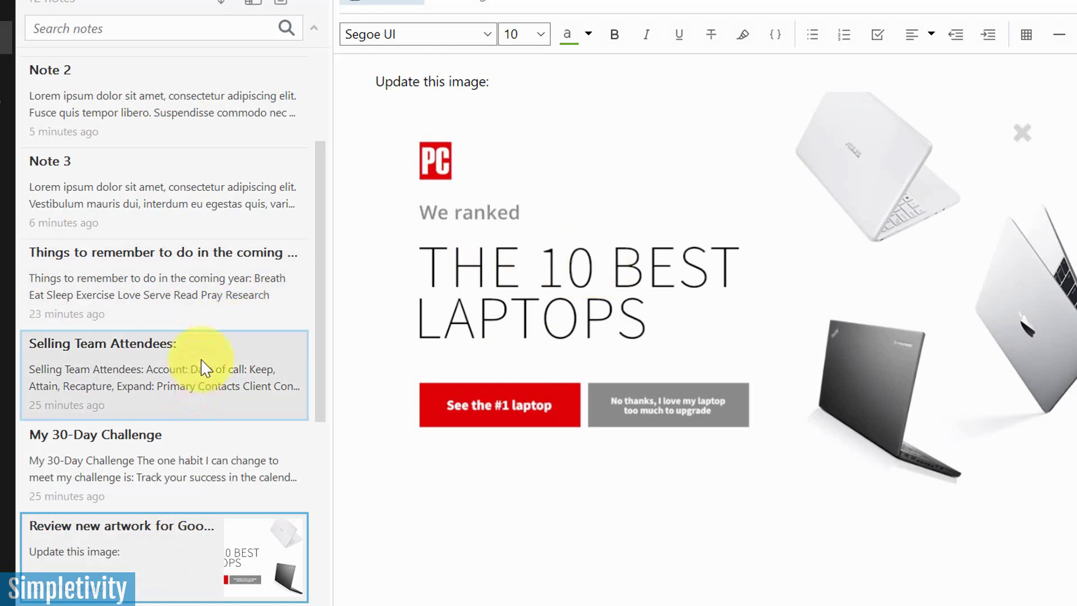
{"action": "right_click", "coordinate": [154, 560]}
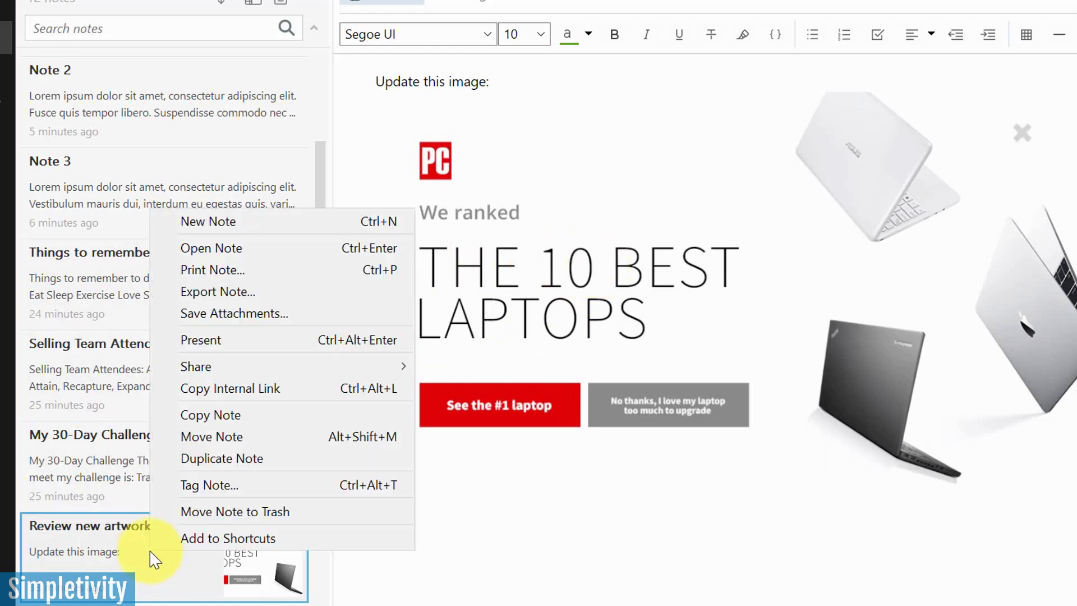
{"action": "left_click", "coordinate": [287, 396]}
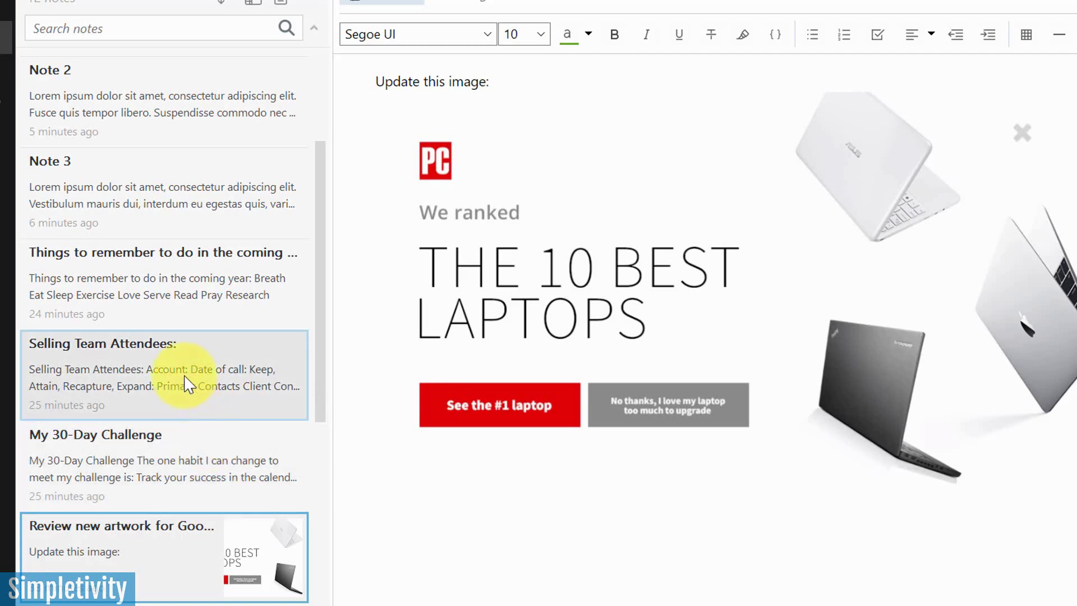
Return to the invoice software note and follow the restored link to the artwork note.
{"action": "scroll", "coordinate": [213, 262], "scroll_direction": "up", "scroll_amount": 3}
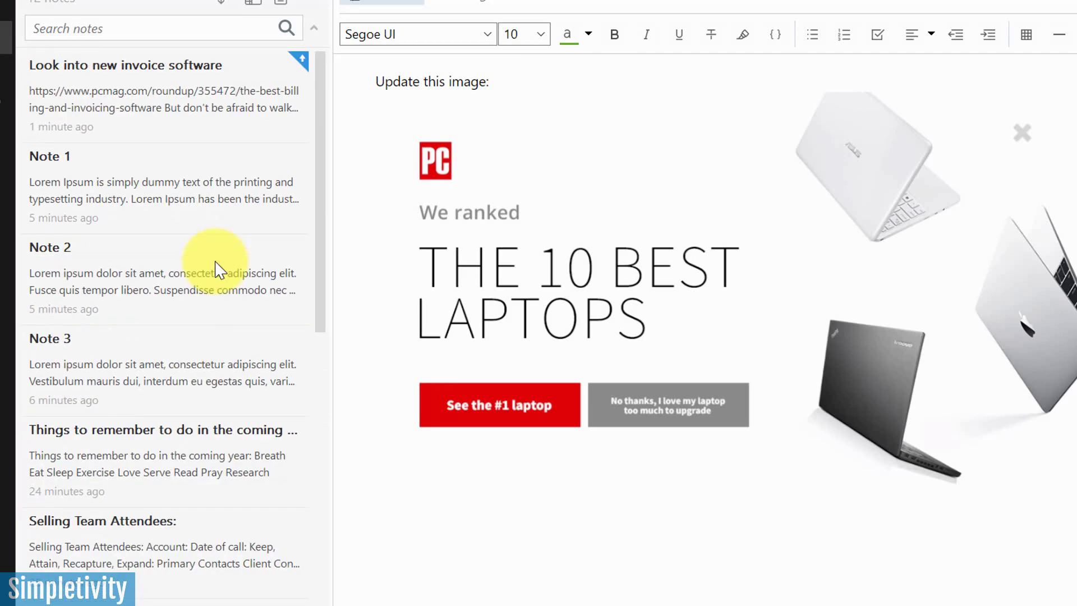
{"action": "left_click", "coordinate": [182, 107]}
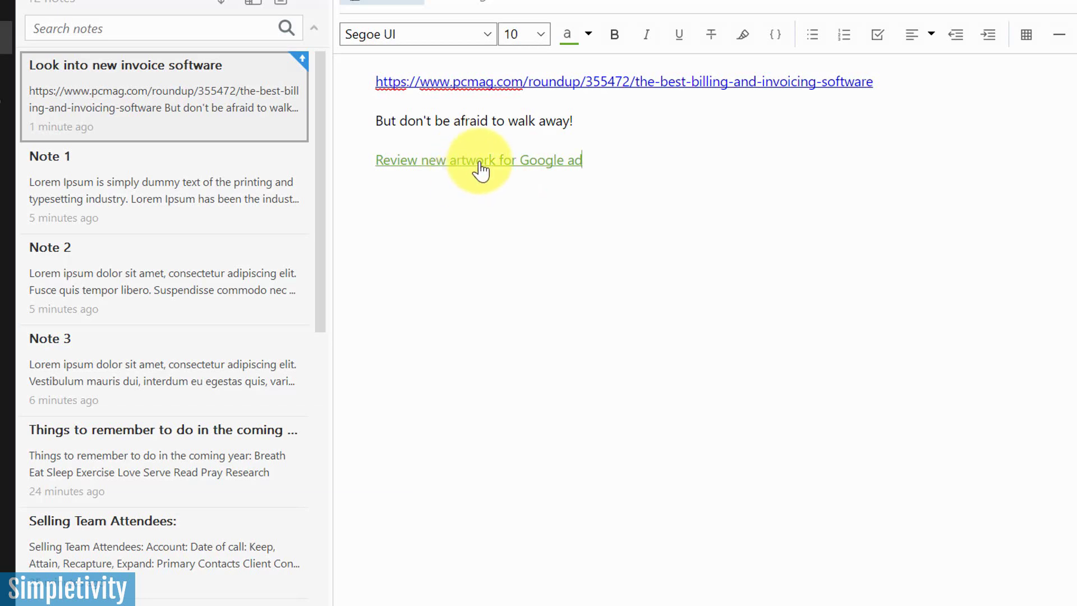
{"action": "left_click", "coordinate": [478, 163]}
{"action": "scroll", "coordinate": [194, 437], "scroll_direction": "down", "scroll_amount": 2}
{"action": "scroll", "coordinate": [202, 401], "scroll_direction": "down", "scroll_amount": 3}
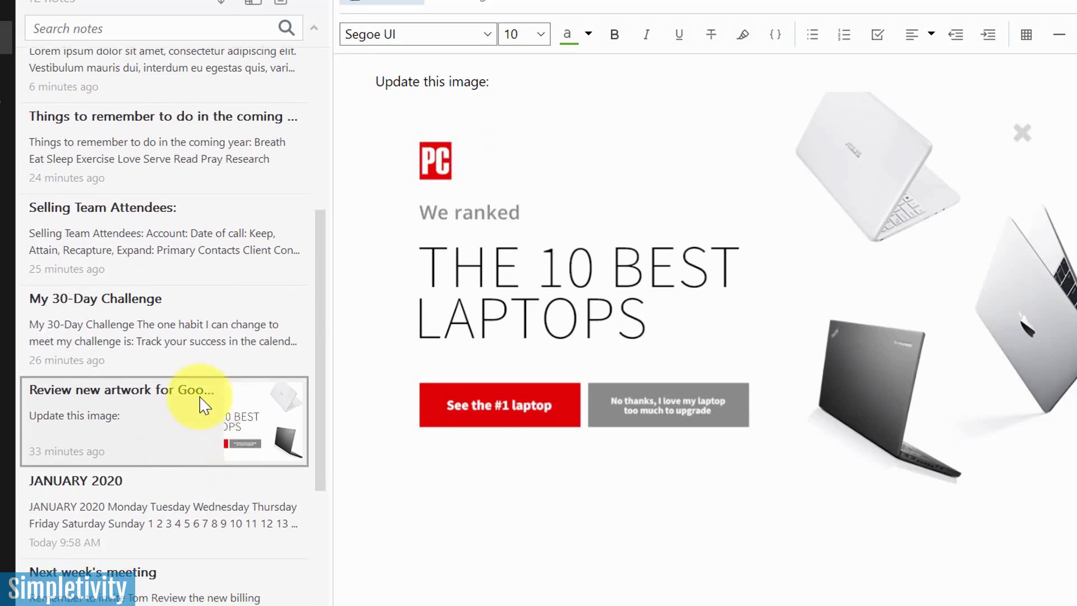
{"action": "scroll", "coordinate": [194, 401], "scroll_direction": "up", "scroll_amount": 1}
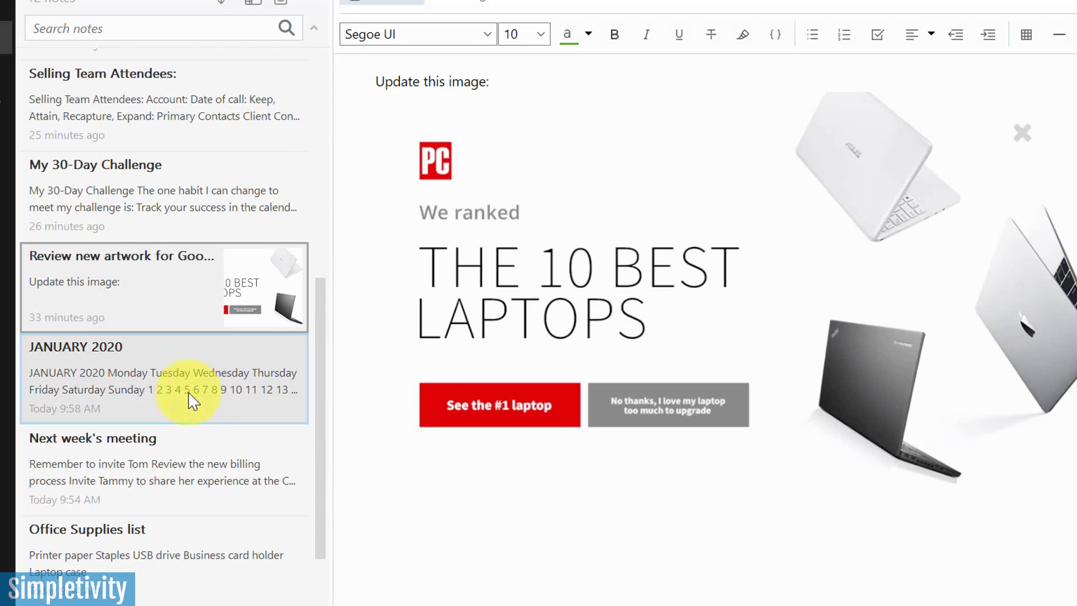
{"action": "scroll", "coordinate": [210, 340], "scroll_direction": "up", "scroll_amount": 6}
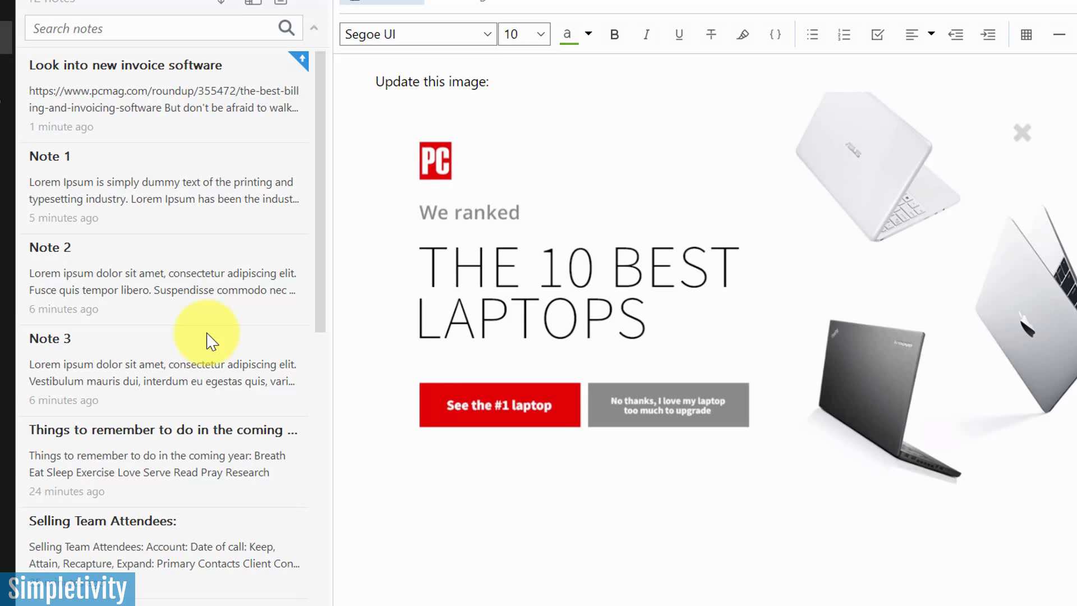
{"action": "scroll", "coordinate": [210, 340], "scroll_direction": "down", "scroll_amount": 7}
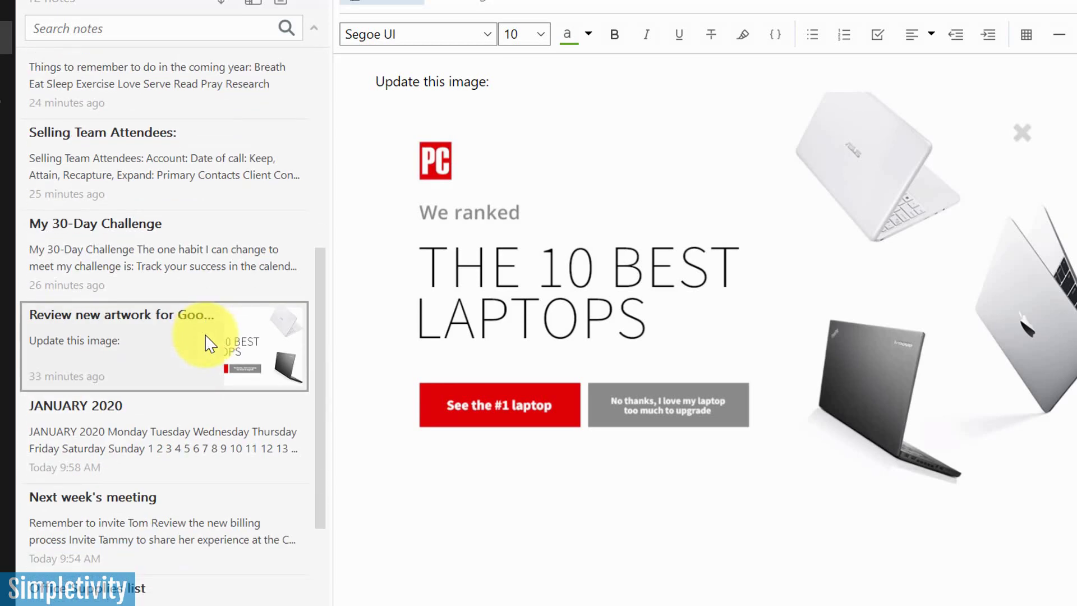
{"action": "scroll", "coordinate": [210, 342], "scroll_direction": "up", "scroll_amount": 7}
{"action": "scroll", "coordinate": [211, 344], "scroll_direction": "down", "scroll_amount": 6}
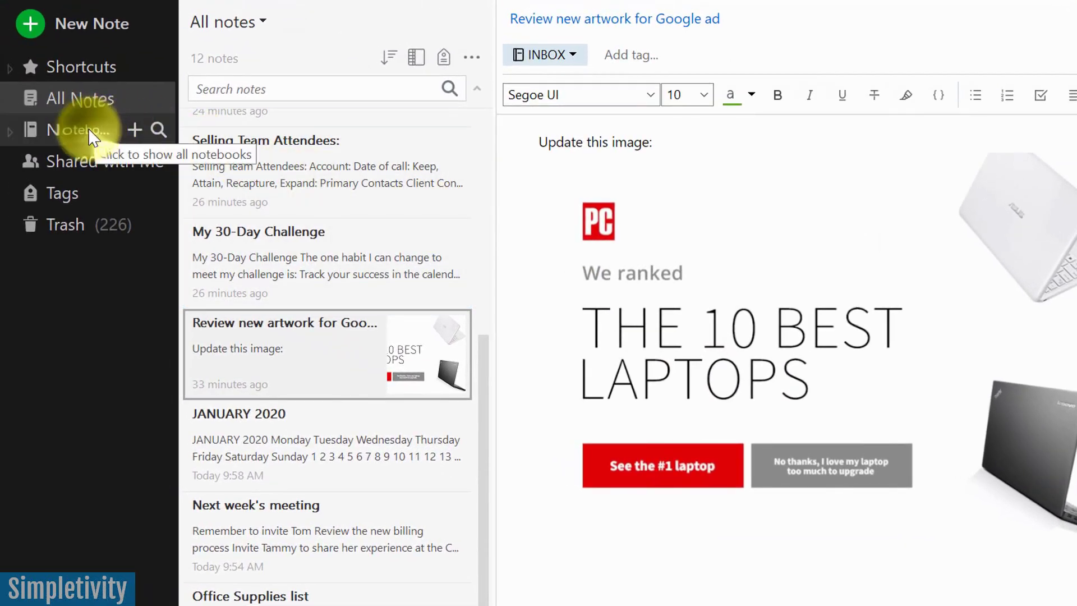
{"action": "left_click", "coordinate": [89, 128]}
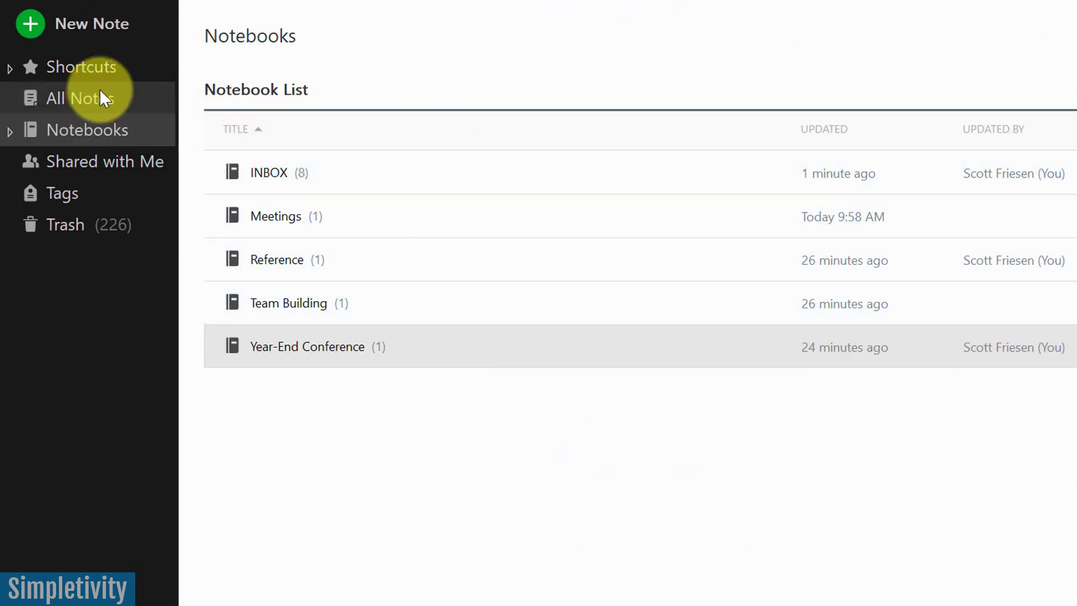
{"action": "left_click", "coordinate": [85, 96]}
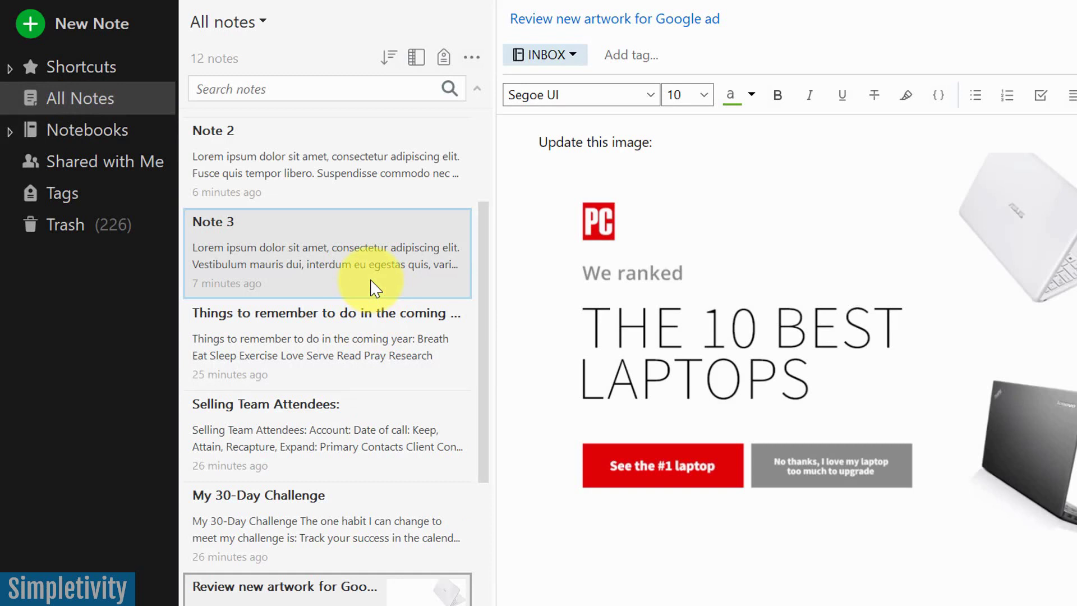
{"action": "scroll", "coordinate": [374, 287], "scroll_direction": "down", "scroll_amount": 1}
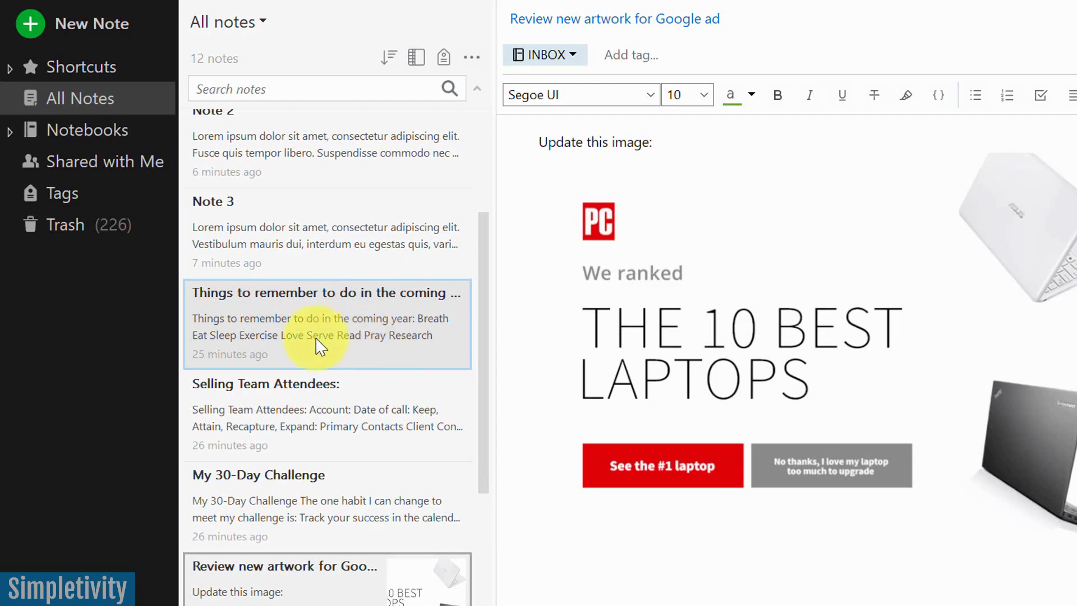
{"action": "scroll", "coordinate": [322, 346], "scroll_direction": "down", "scroll_amount": 1}
Create a Table of Contents note from 'Things to remember to do in the coming year', 'Selling Team Attendees' and 'My 30-Day Challenge'.
{"action": "left_click", "coordinate": [351, 317]}
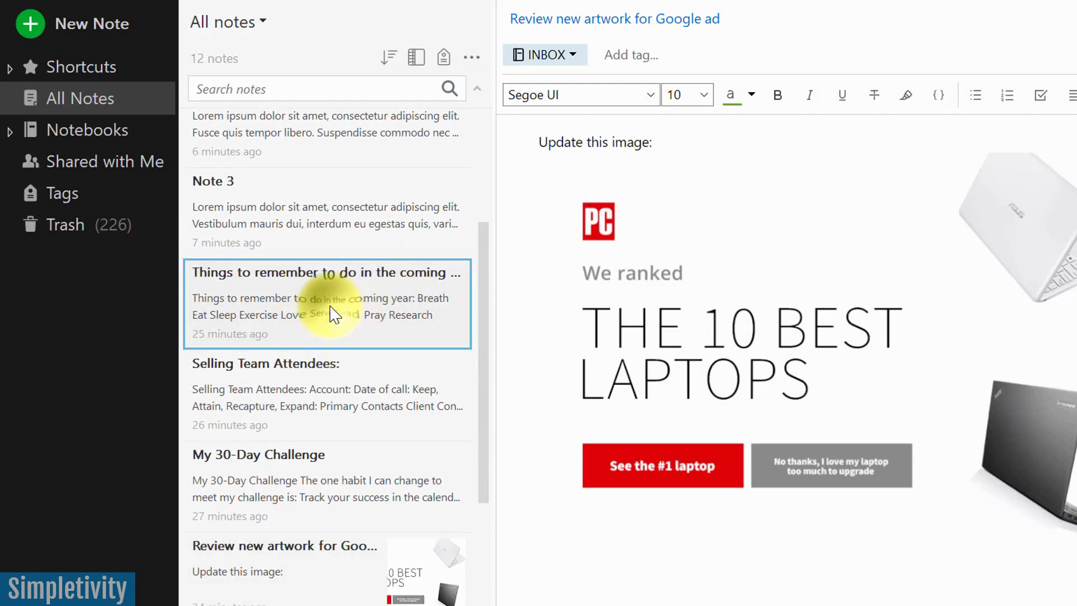
{"action": "left_click", "coordinate": [350, 400], "text": "ctrl"}
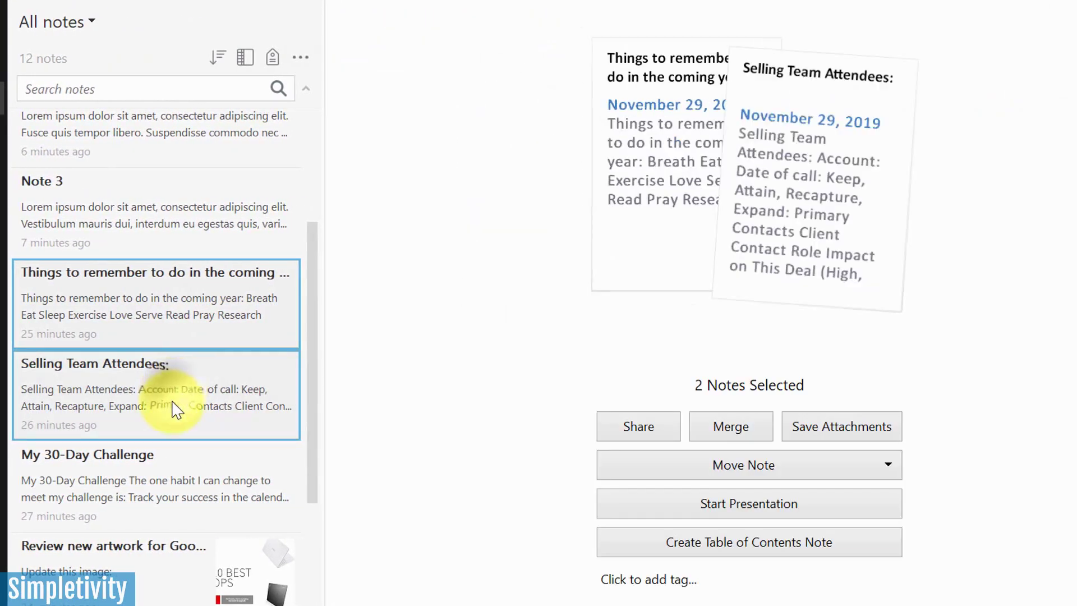
{"action": "left_click", "coordinate": [148, 482], "text": "ctrl"}
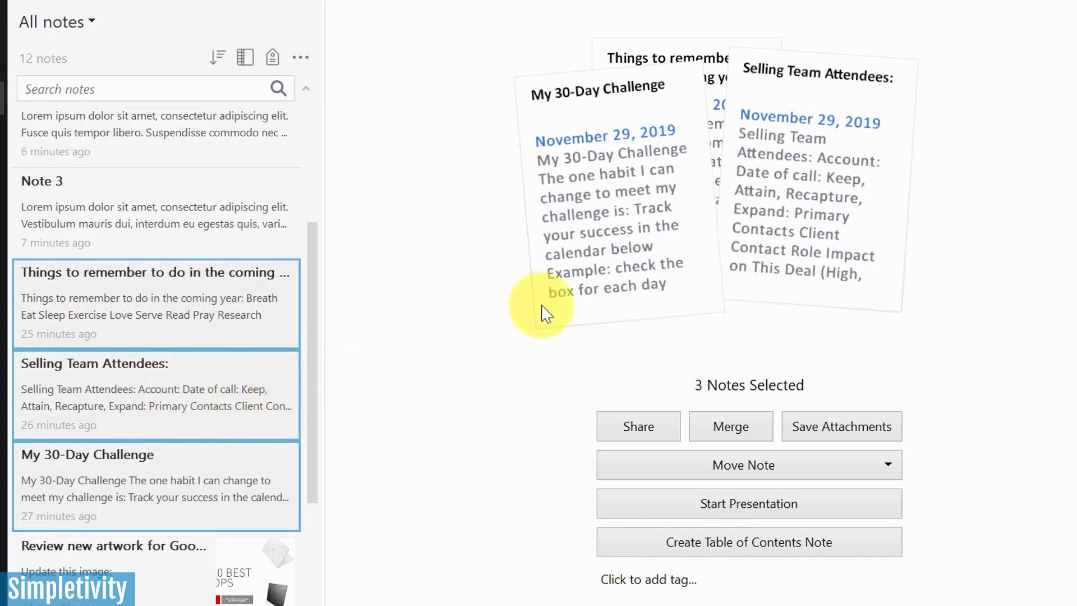
{"action": "left_click", "coordinate": [736, 544]}
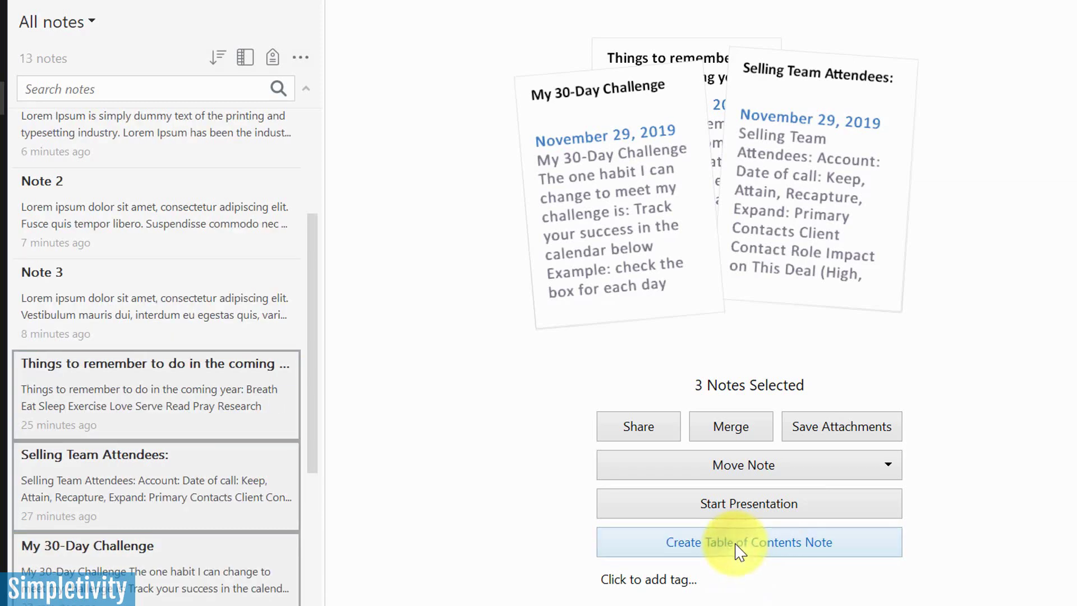
Open the Table of Contents note, follow its Selling Team Attendees link, then return.
{"action": "scroll", "coordinate": [229, 382], "scroll_direction": "up", "scroll_amount": 3}
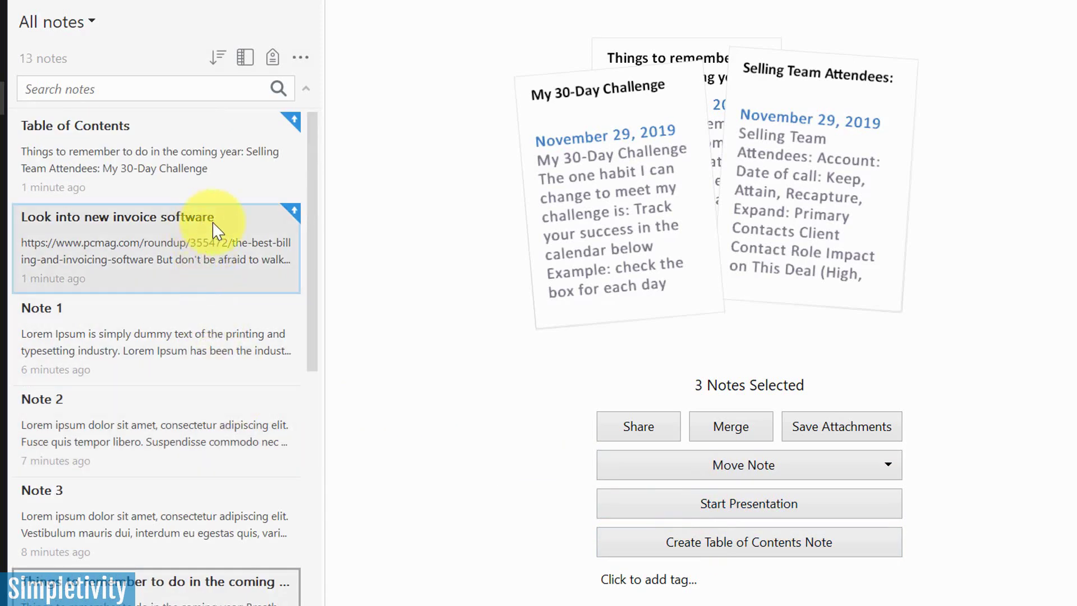
{"action": "left_click", "coordinate": [154, 141]}
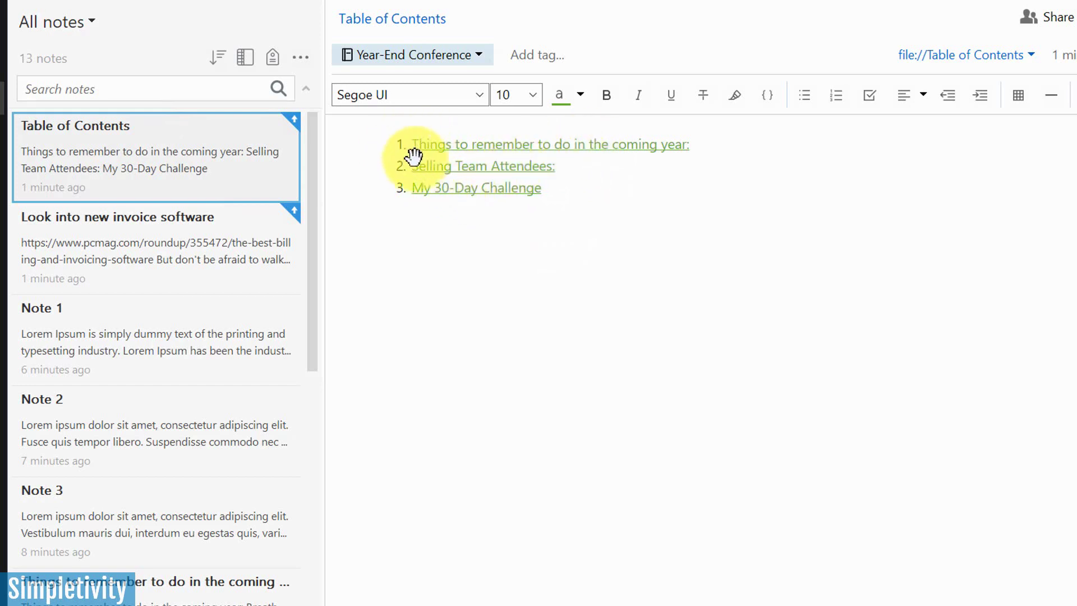
{"action": "left_click", "coordinate": [470, 169]}
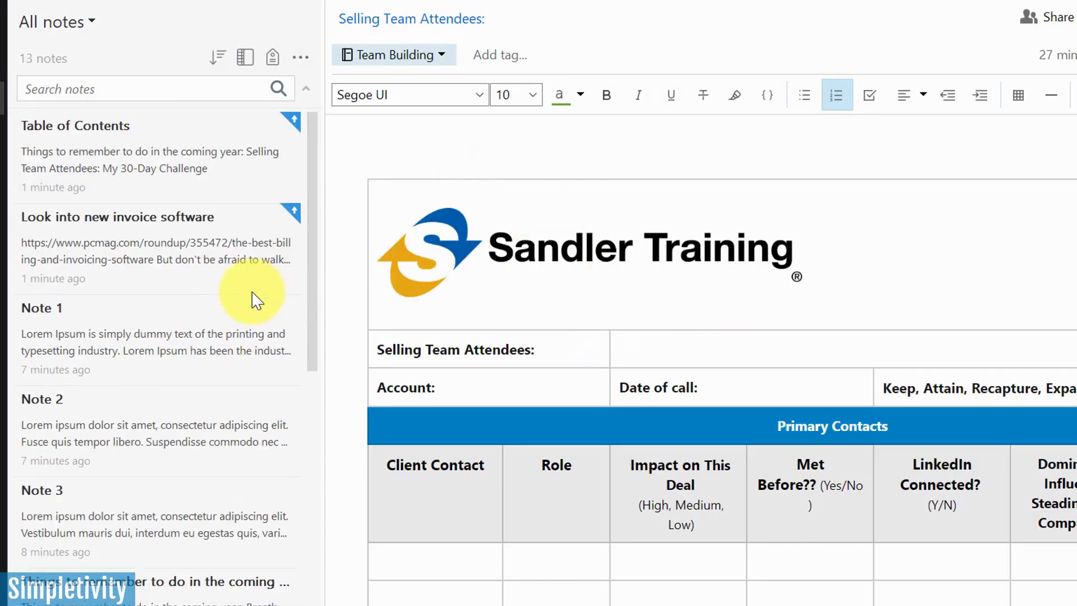
{"action": "left_click", "coordinate": [144, 140]}
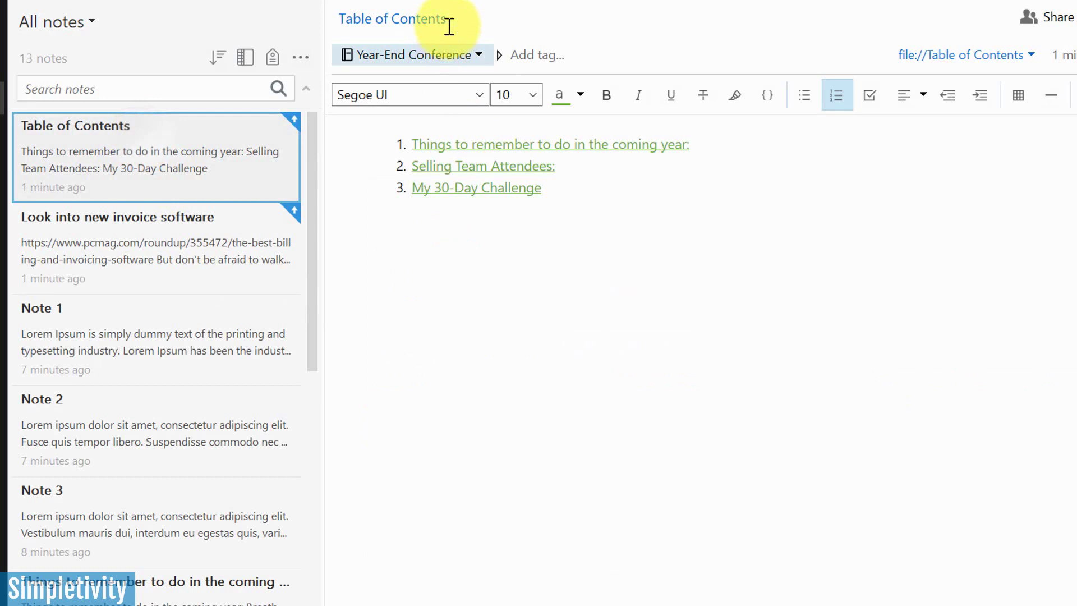
{"action": "left_click", "coordinate": [459, 17]}
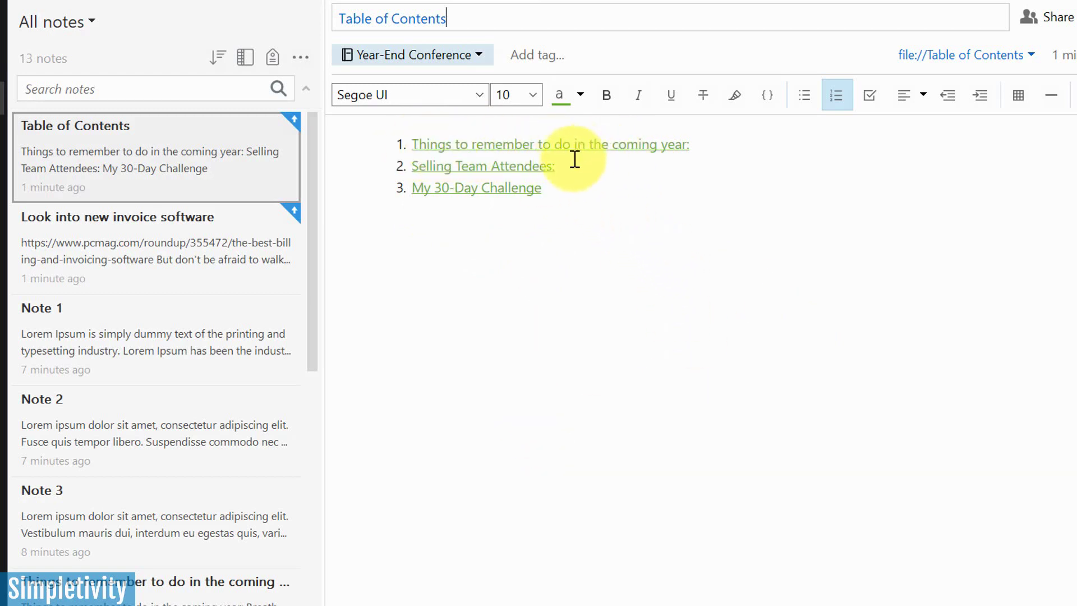
Follow the Table of Contents link to My 30-Day Challenge, then reopen the Table of Contents note.
{"action": "left_click", "coordinate": [475, 193]}
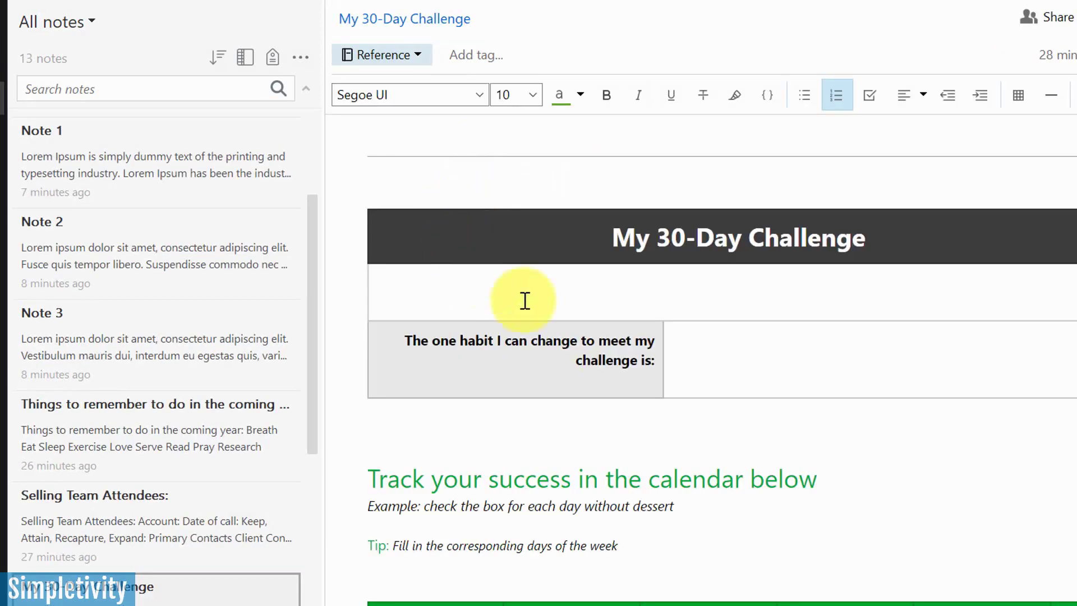
{"action": "scroll", "coordinate": [644, 344], "scroll_direction": "down", "scroll_amount": 10}
{"action": "scroll", "coordinate": [644, 344], "scroll_direction": "up", "scroll_amount": 10}
{"action": "scroll", "coordinate": [280, 325], "scroll_direction": "up", "scroll_amount": 3}
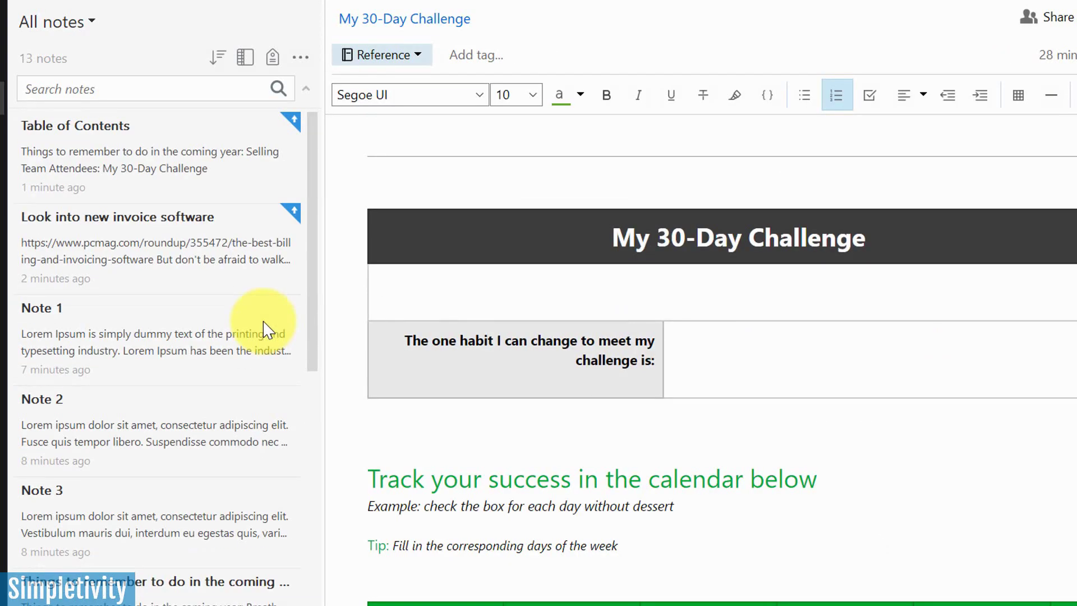
{"action": "left_click", "coordinate": [161, 153]}
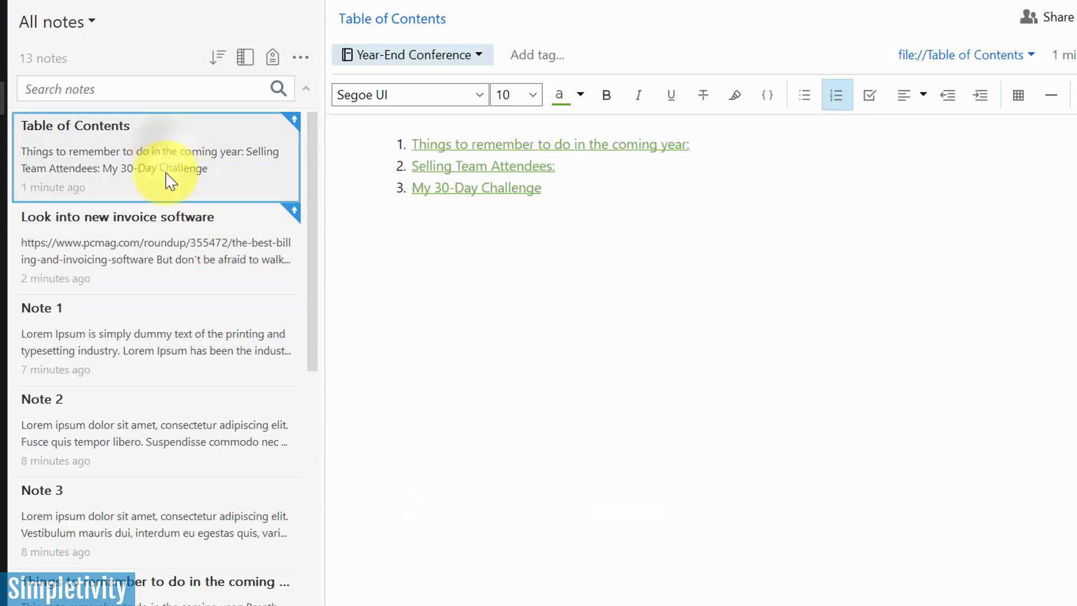
{"action": "scroll", "coordinate": [187, 240], "scroll_direction": "down", "scroll_amount": 3}
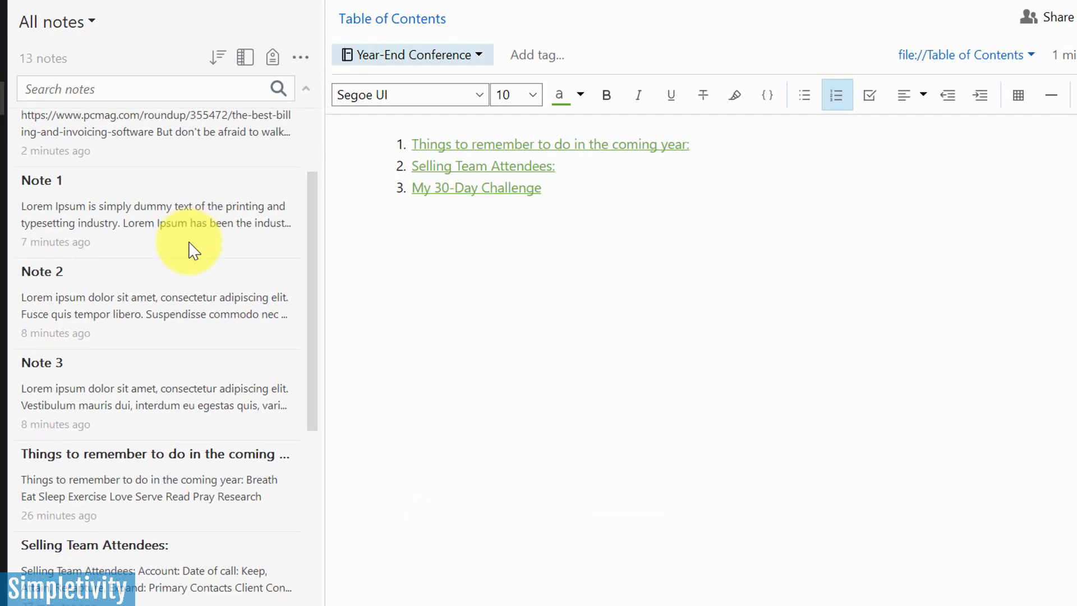
{"action": "scroll", "coordinate": [193, 241], "scroll_direction": "up", "scroll_amount": 3}
{"action": "scroll", "coordinate": [192, 241], "scroll_direction": "down", "scroll_amount": 2}
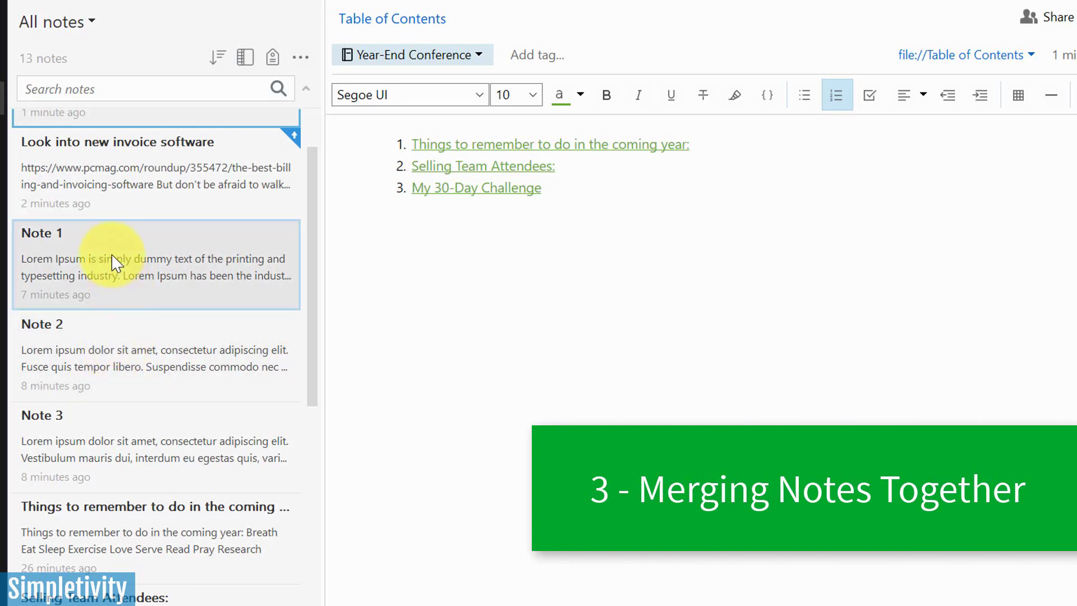
Select Note 1, Note 2 and Note 3 together in the note list.
{"action": "left_click", "coordinate": [138, 268]}
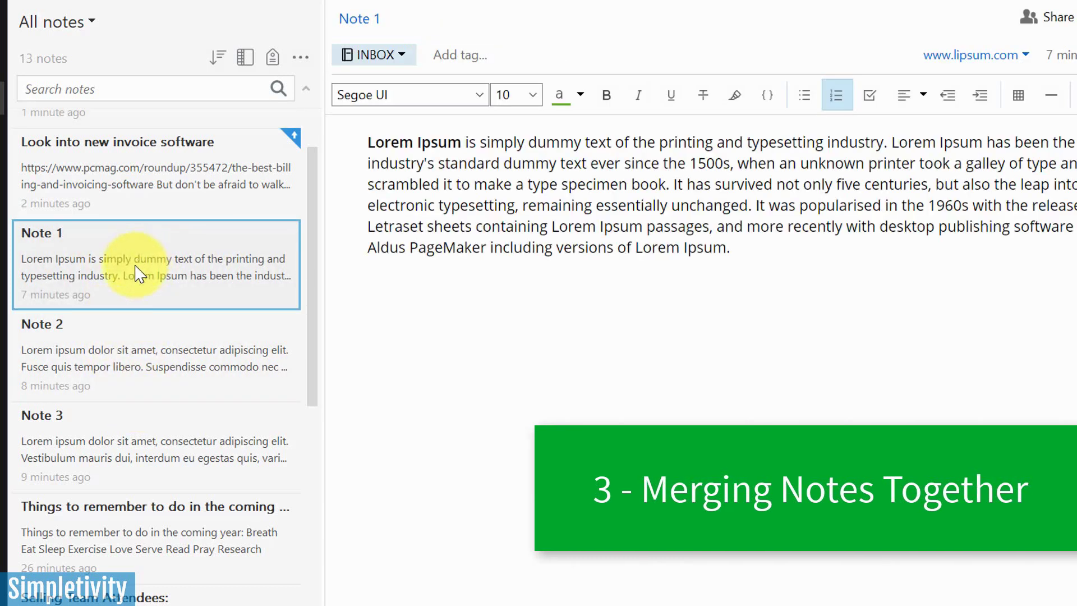
{"action": "left_click", "coordinate": [117, 354], "text": "ctrl"}
{"action": "left_click", "coordinate": [107, 449], "text": "ctrl"}
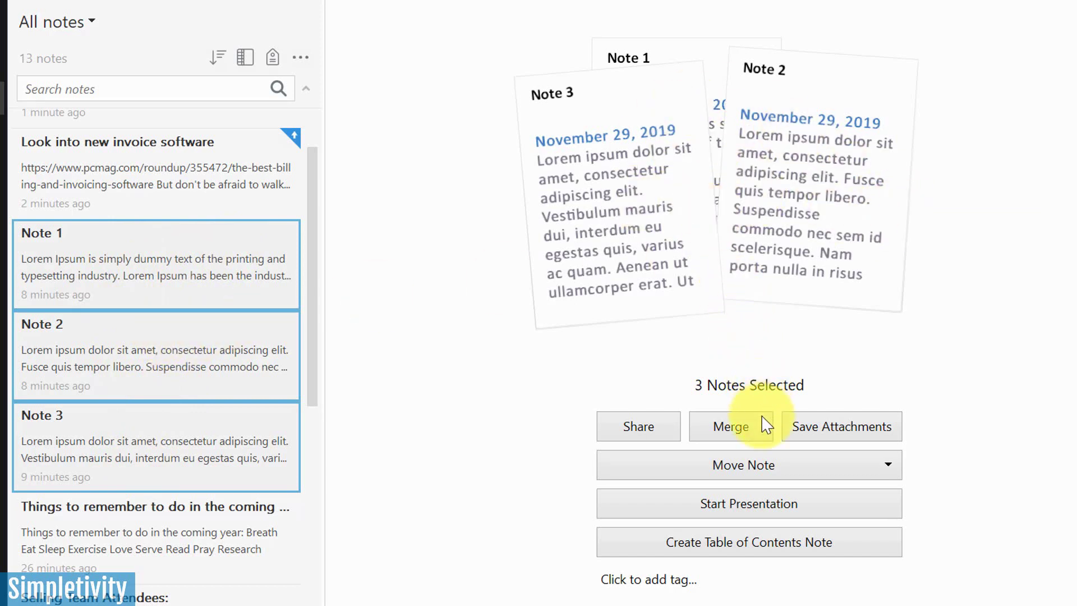
Merge Note 1, Note 2 and Note 3 and scroll through the combined text.
{"action": "left_click", "coordinate": [749, 435]}
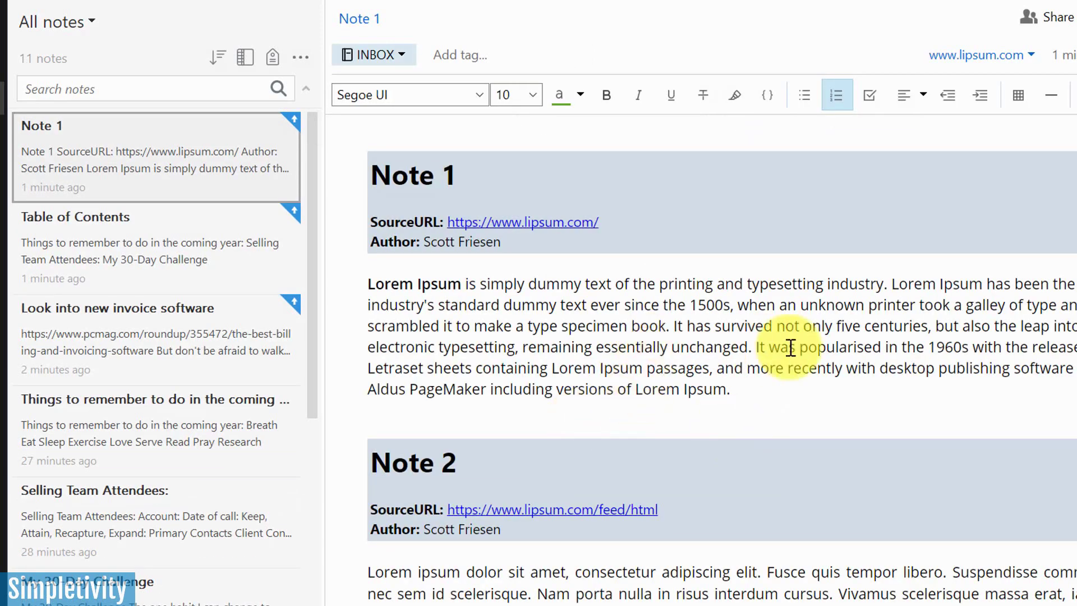
{"action": "scroll", "coordinate": [969, 276], "scroll_direction": "down", "scroll_amount": 10}
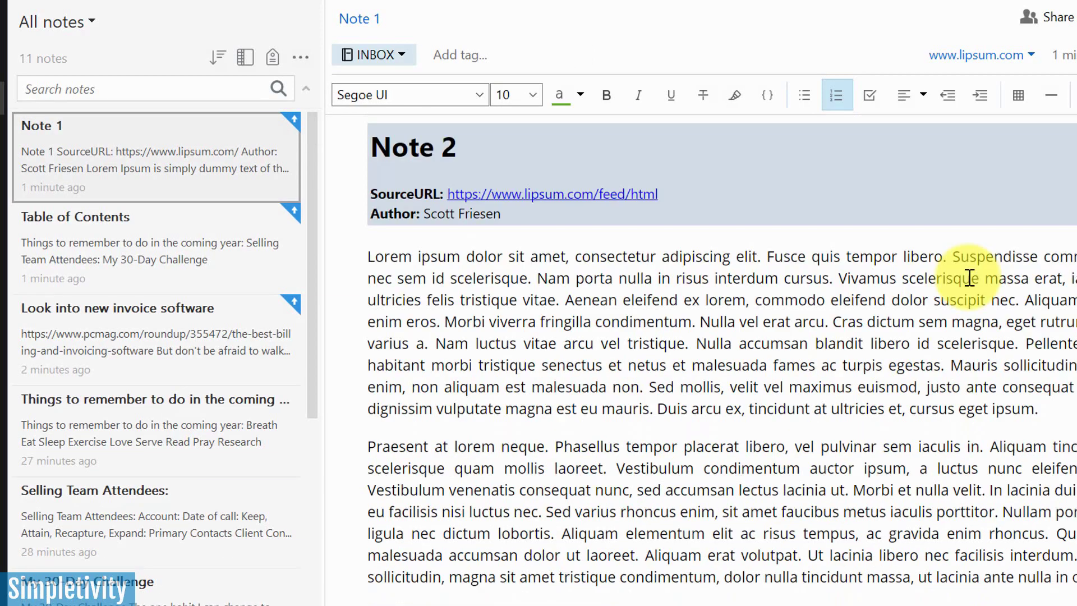
{"action": "scroll", "coordinate": [970, 277], "scroll_direction": "up", "scroll_amount": 10}
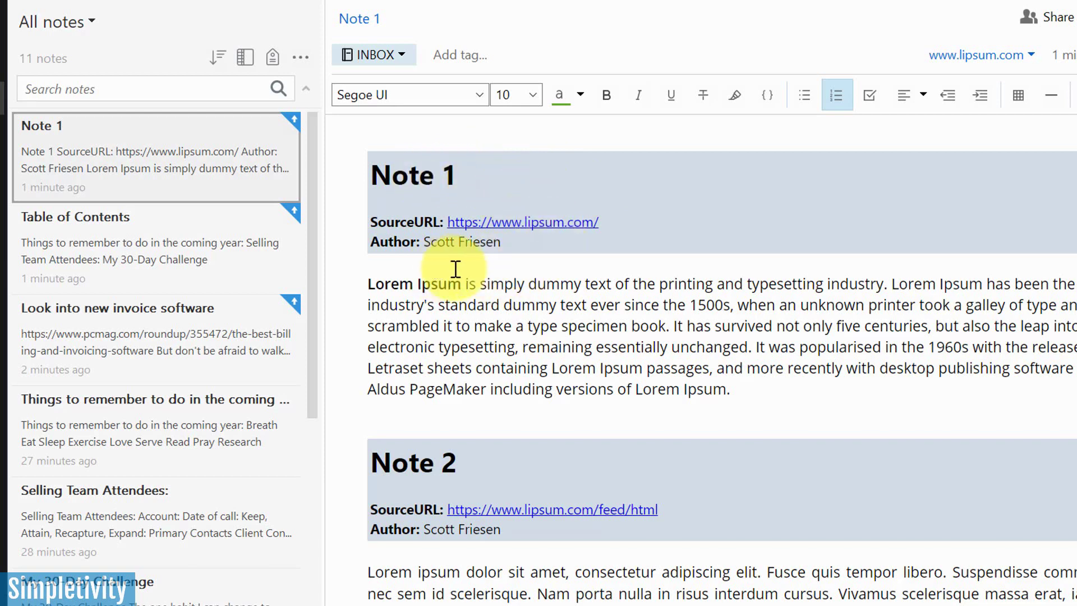
{"action": "scroll", "coordinate": [458, 257], "scroll_direction": "down", "scroll_amount": 10}
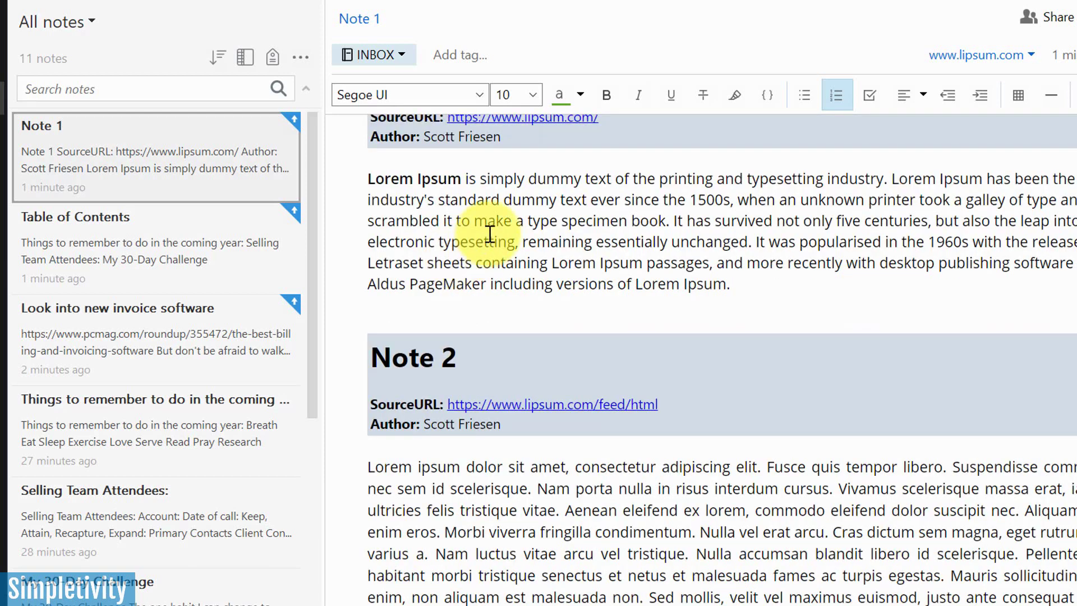
{"action": "scroll", "coordinate": [662, 345], "scroll_direction": "up", "scroll_amount": 10}
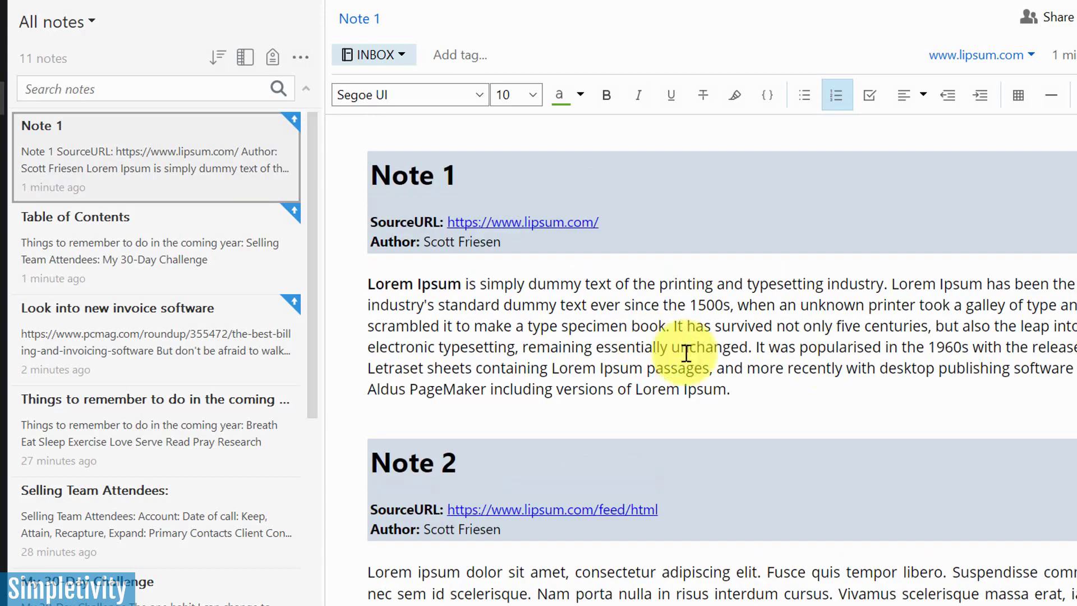
{"action": "scroll", "coordinate": [769, 319], "scroll_direction": "down", "scroll_amount": 10}
{"action": "scroll", "coordinate": [770, 320], "scroll_direction": "up", "scroll_amount": 10}
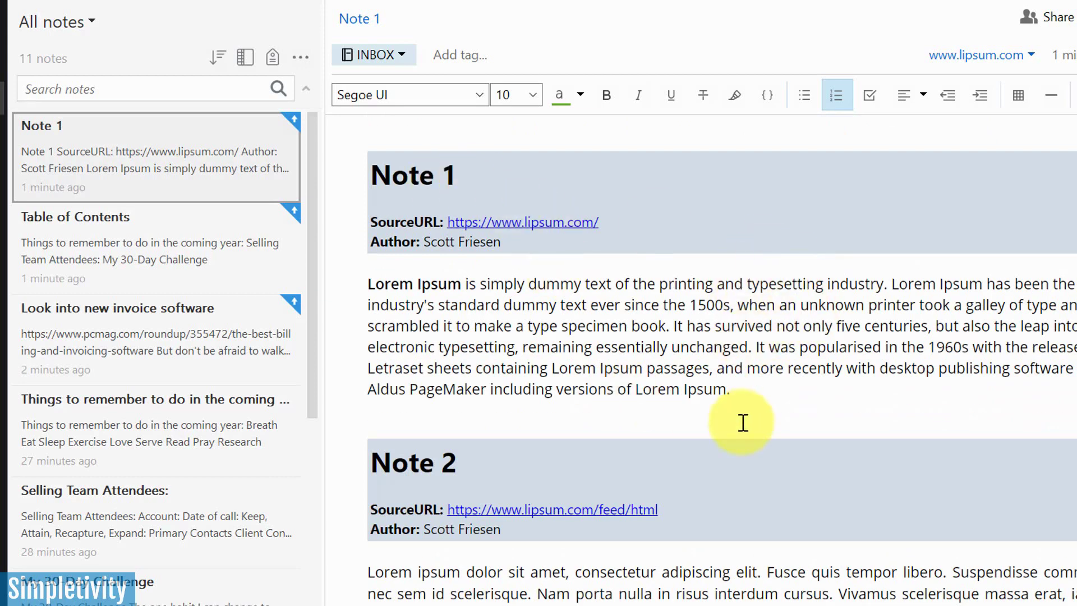
{"action": "scroll", "coordinate": [742, 422], "scroll_direction": "down", "scroll_amount": 10}
{"action": "scroll", "coordinate": [750, 435], "scroll_direction": "up", "scroll_amount": 10}
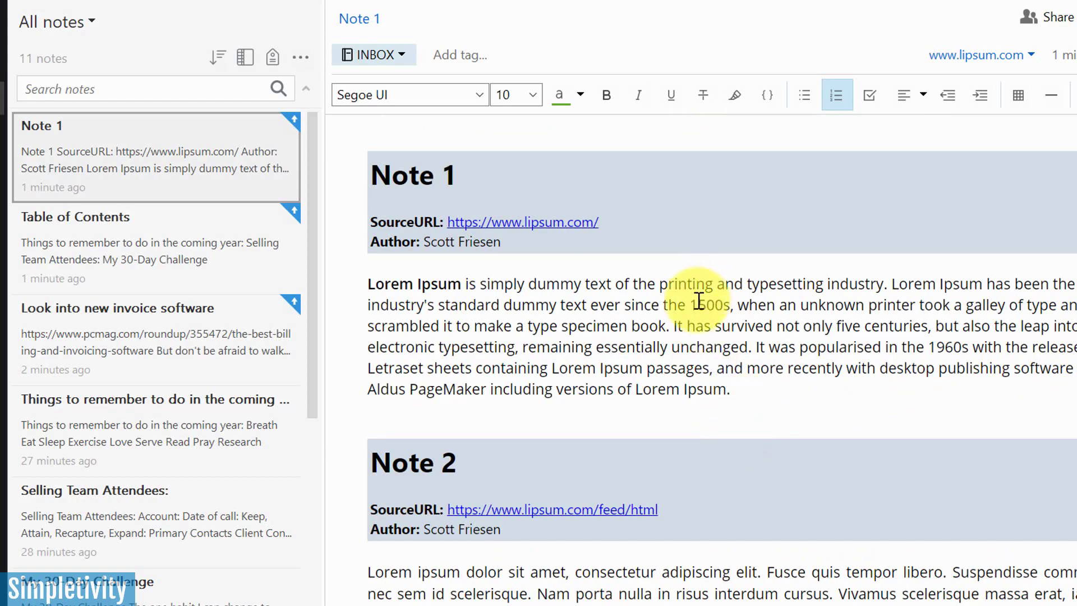
{"action": "scroll", "coordinate": [698, 302], "scroll_direction": "down", "scroll_amount": 10}
{"action": "scroll", "coordinate": [698, 301], "scroll_direction": "up", "scroll_amount": 10}
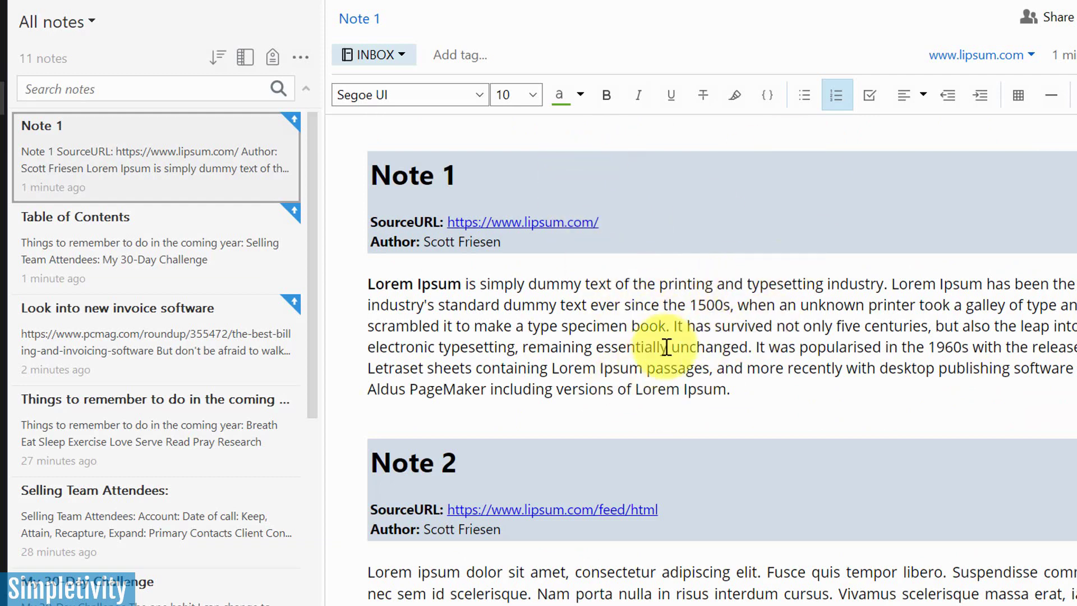
{"action": "scroll", "coordinate": [666, 348], "scroll_direction": "down", "scroll_amount": 10}
{"action": "scroll", "coordinate": [666, 348], "scroll_direction": "up", "scroll_amount": 10}
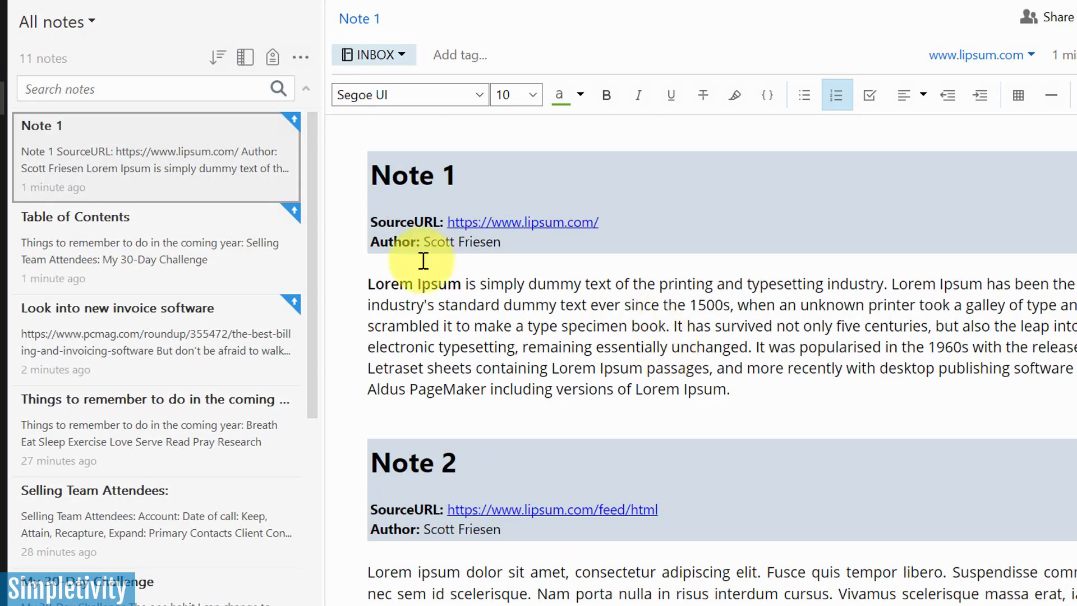
Undo the last change in the merged Note 1 from the Edit menu and review it.
{"action": "right_click", "coordinate": [185, 145]}
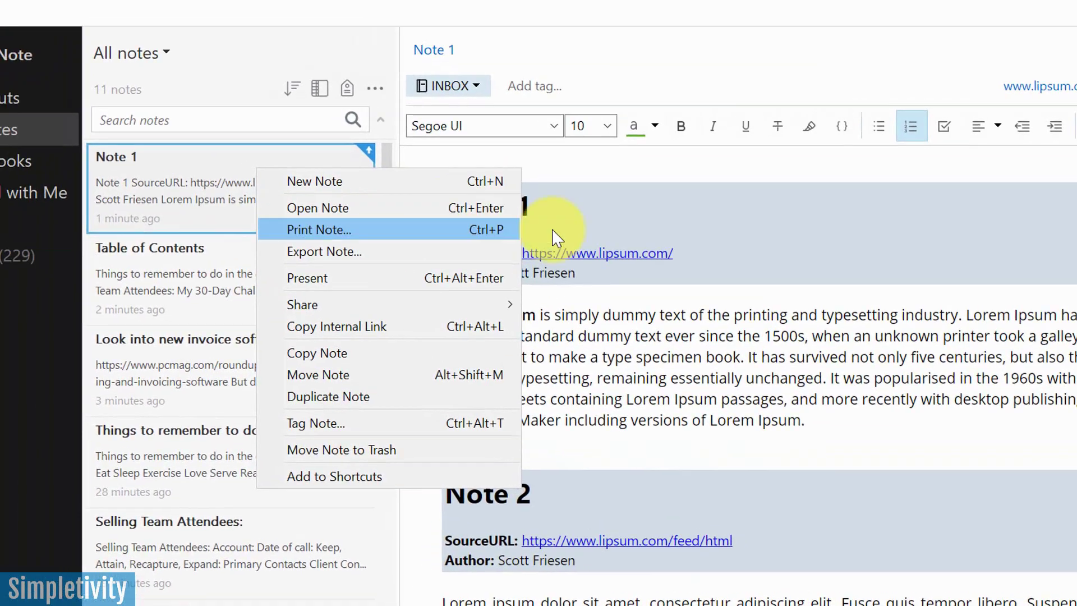
{"action": "left_click", "coordinate": [689, 280]}
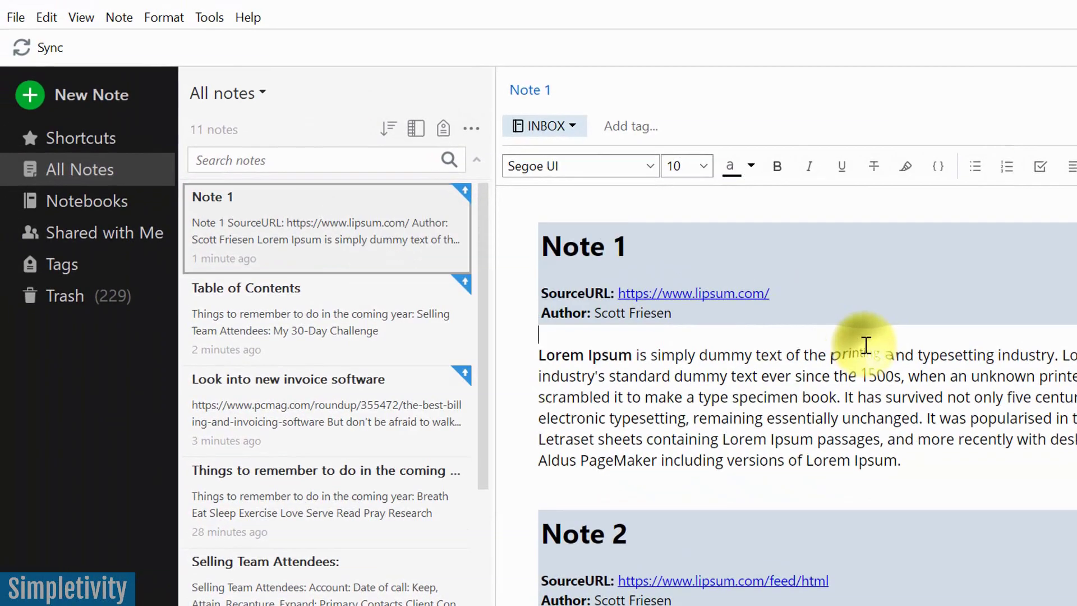
{"action": "left_click", "coordinate": [46, 15]}
{"action": "left_click", "coordinate": [85, 45]}
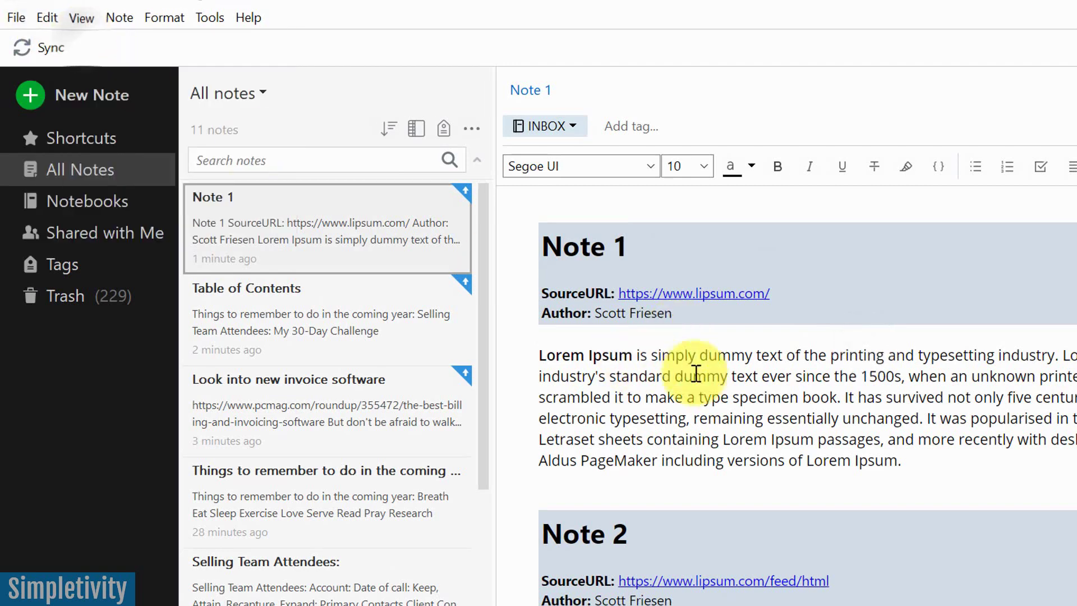
{"action": "scroll", "coordinate": [780, 399], "scroll_direction": "down", "scroll_amount": 5}
{"action": "scroll", "coordinate": [782, 400], "scroll_direction": "up", "scroll_amount": 5}
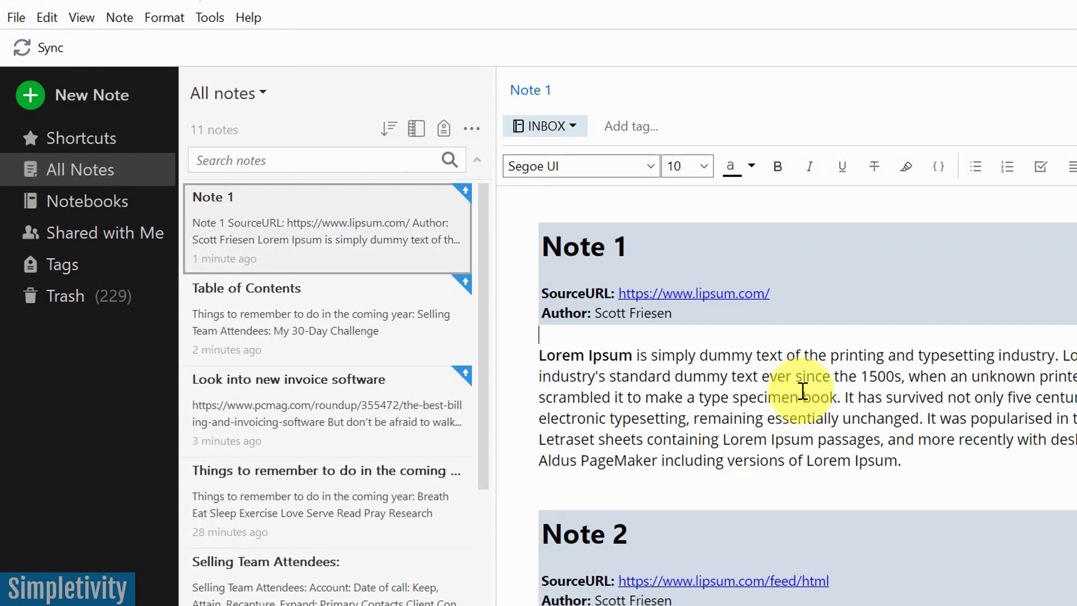
{"action": "scroll", "coordinate": [802, 392], "scroll_direction": "down", "scroll_amount": 5}
{"action": "scroll", "coordinate": [810, 394], "scroll_direction": "up", "scroll_amount": 5}
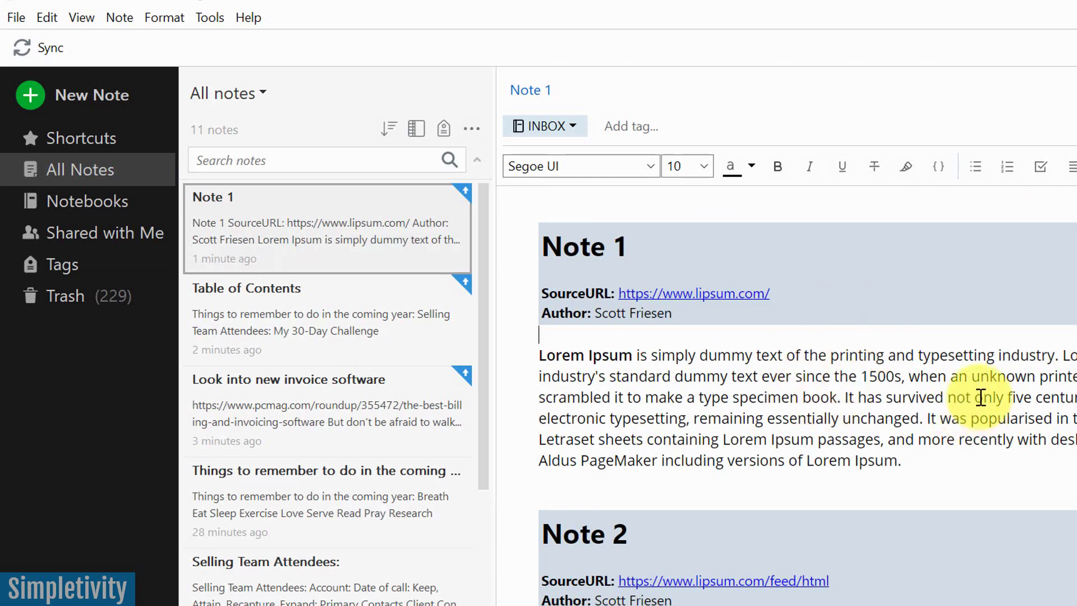
{"action": "scroll", "coordinate": [980, 397], "scroll_direction": "down", "scroll_amount": 5}
{"action": "scroll", "coordinate": [980, 397], "scroll_direction": "up", "scroll_amount": 5}
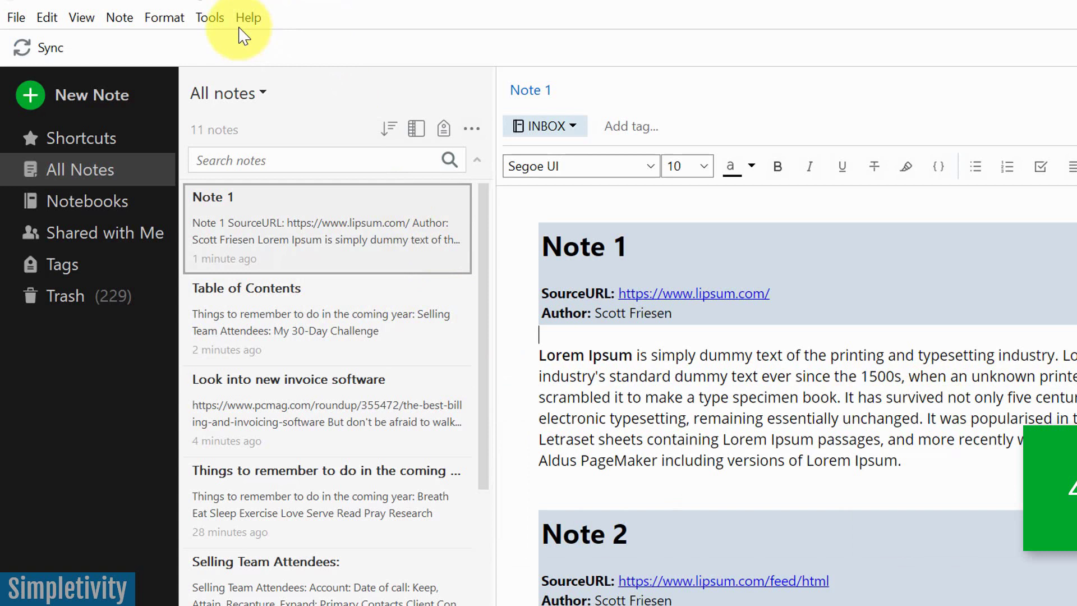
{"action": "left_click", "coordinate": [207, 18]}
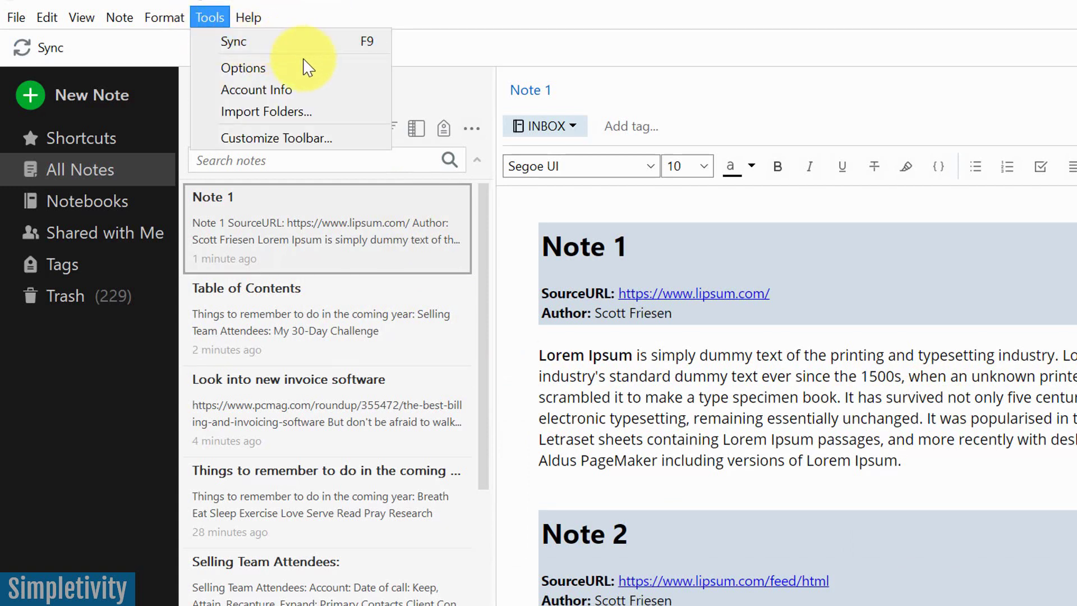
{"action": "left_click", "coordinate": [291, 72]}
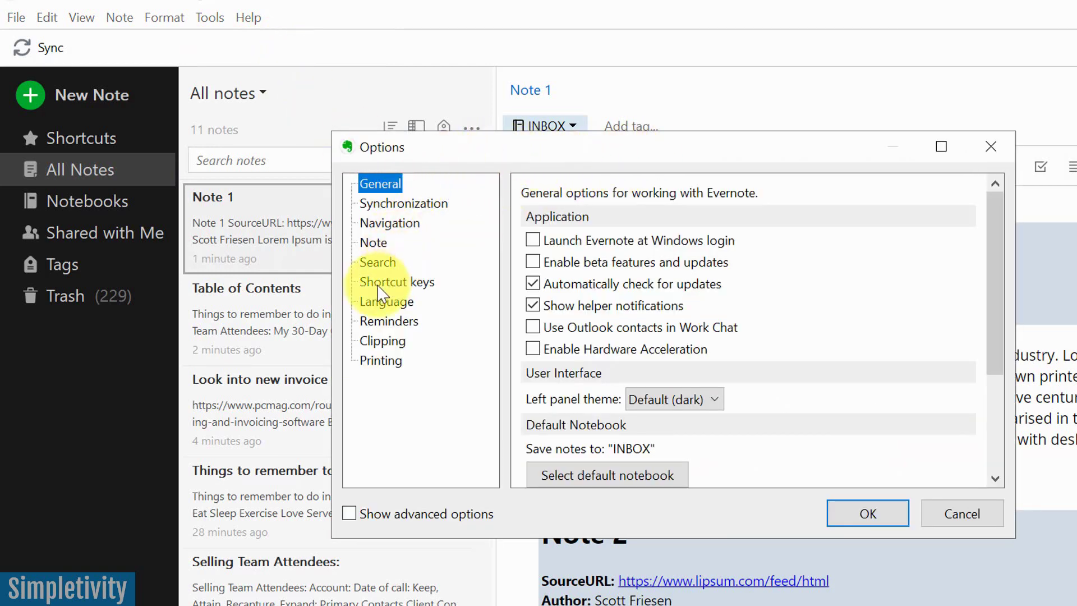
{"action": "left_click", "coordinate": [394, 284]}
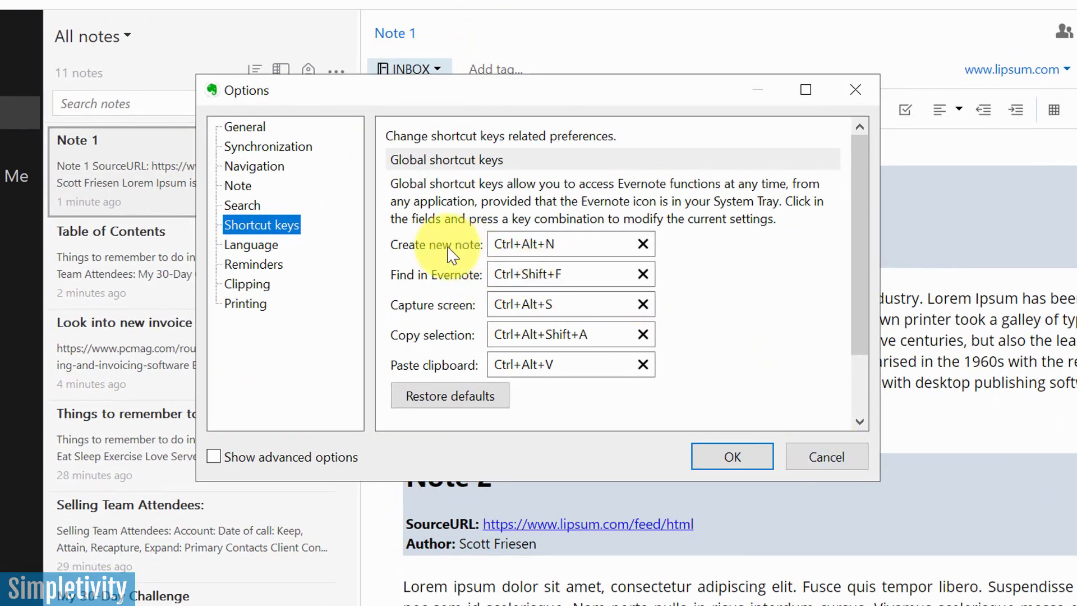
{"action": "left_click", "coordinate": [826, 458]}
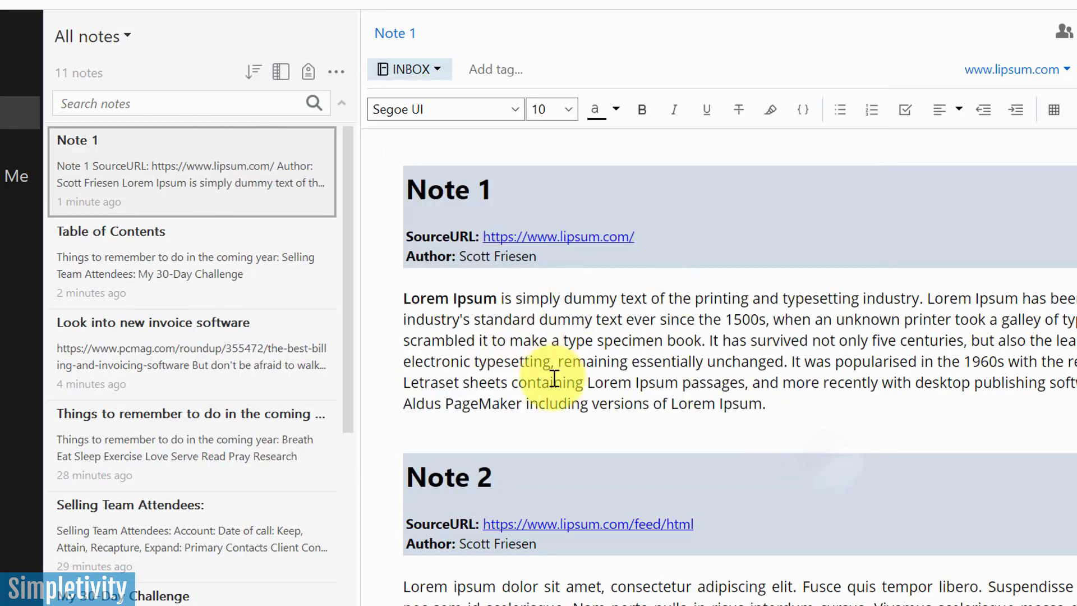
{"action": "key", "text": "ctrl+alt+n"}
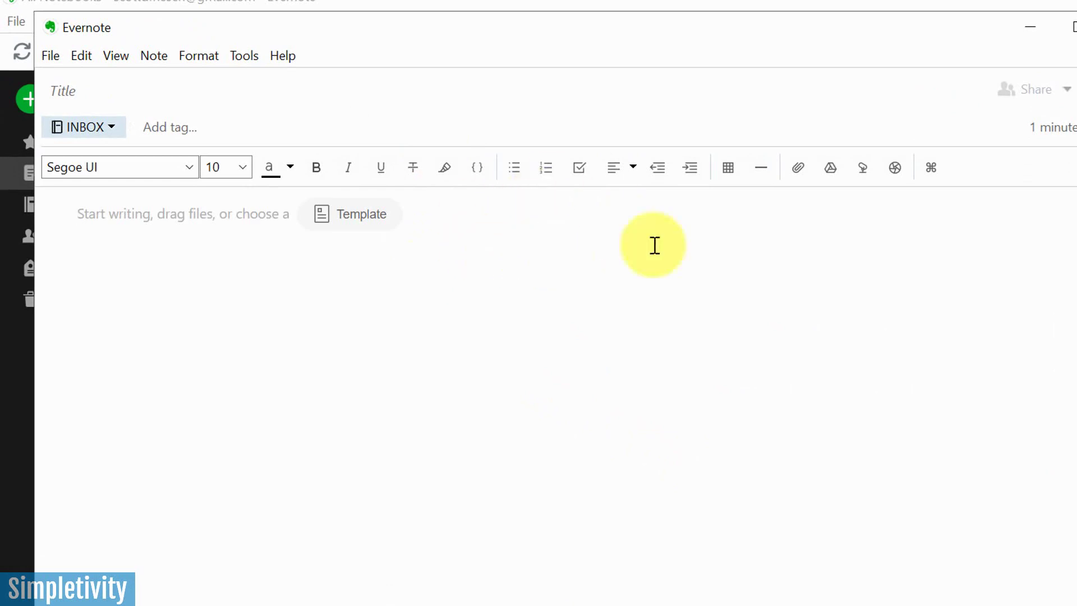
{"action": "key", "text": "Escape"}
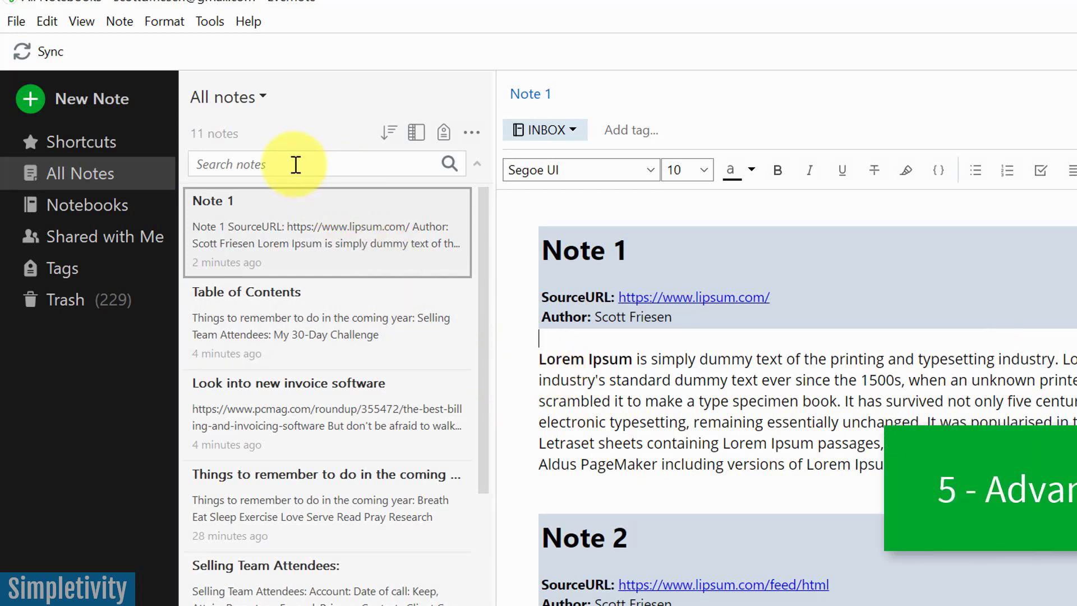
Search all notes for 'review', then delete the term to list all 11 notes again.
{"action": "scroll", "coordinate": [331, 294], "scroll_direction": "down", "scroll_amount": 5}
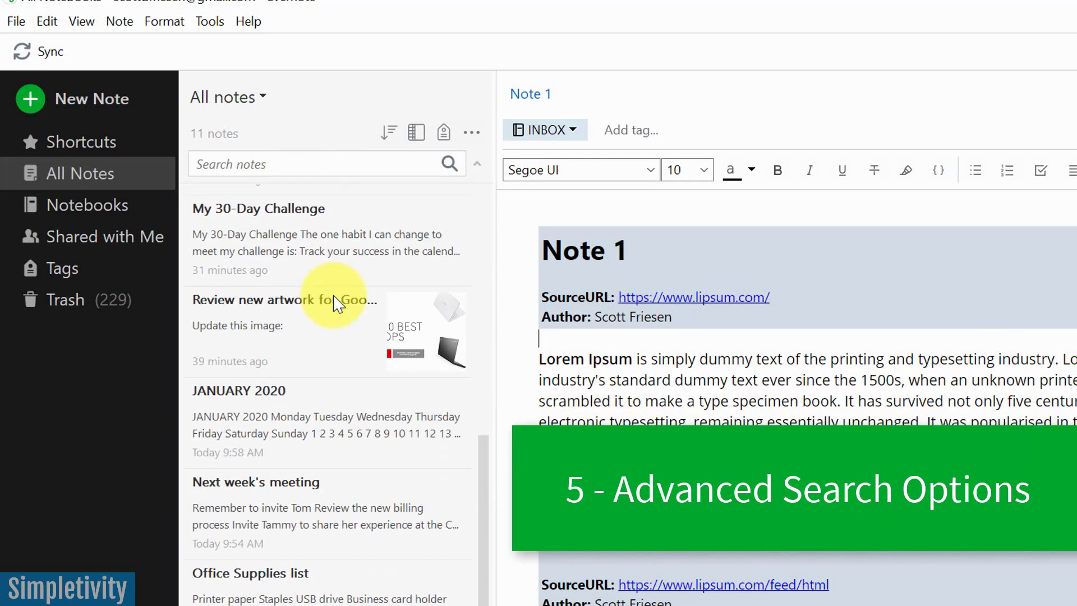
{"action": "scroll", "coordinate": [335, 302], "scroll_direction": "up", "scroll_amount": 5}
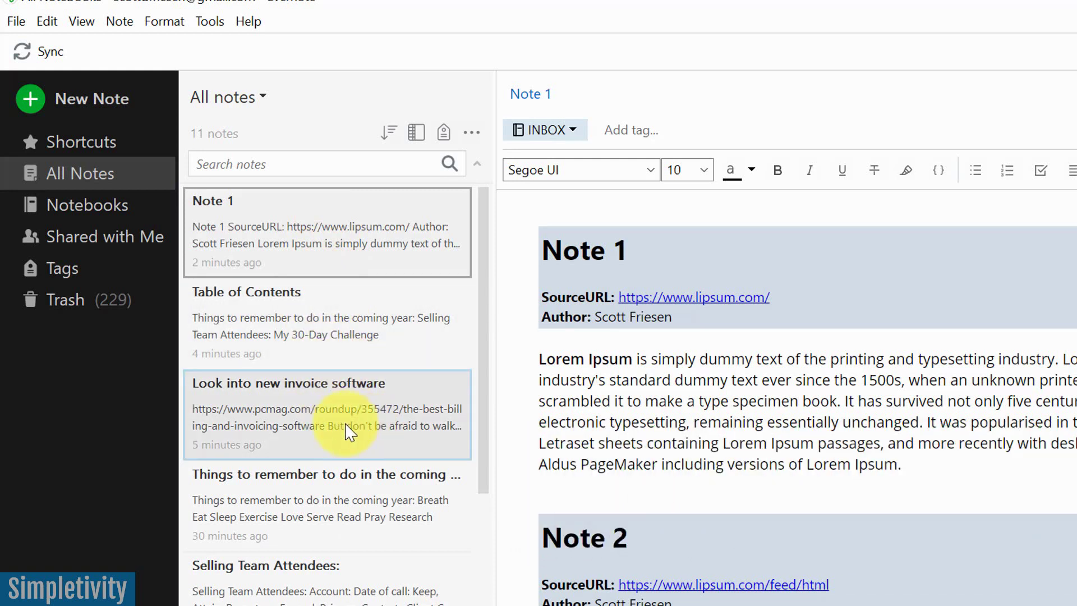
{"action": "left_click", "coordinate": [287, 163]}
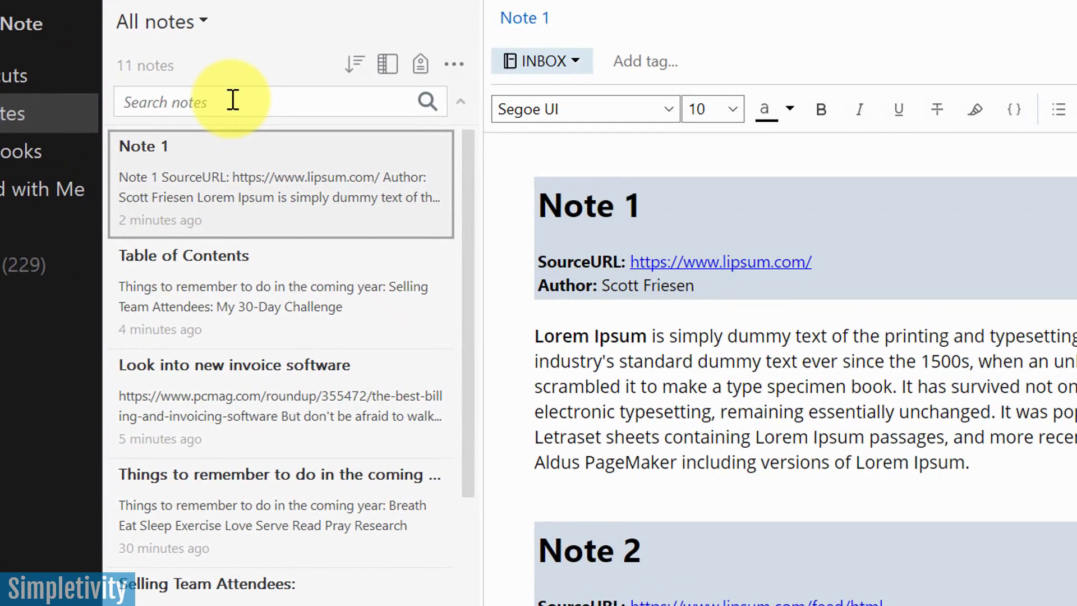
{"action": "type", "text": "revuew"}
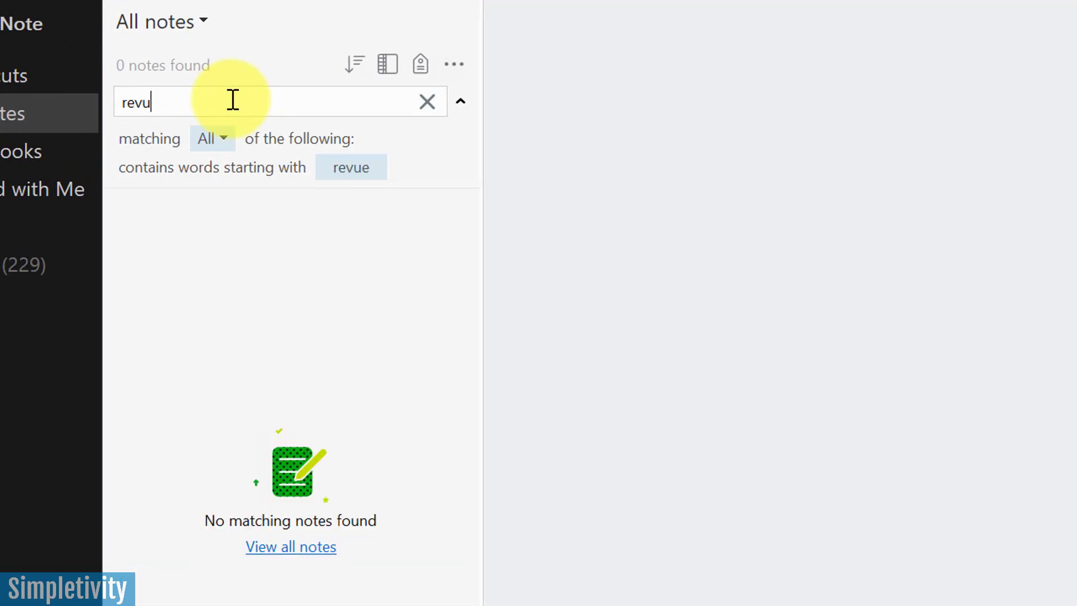
{"action": "key", "text": "BackSpace"}
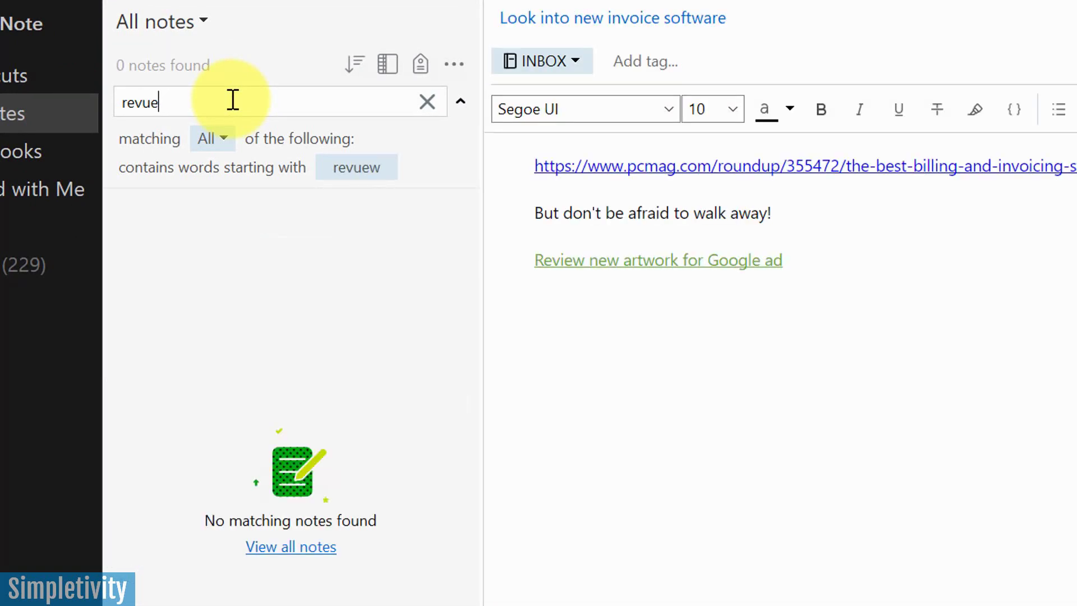
{"action": "key", "text": "BackSpace"}
{"action": "key", "text": "BackSpace"}
{"action": "key", "text": "BackSpace"}
{"action": "type", "text": "ie"}
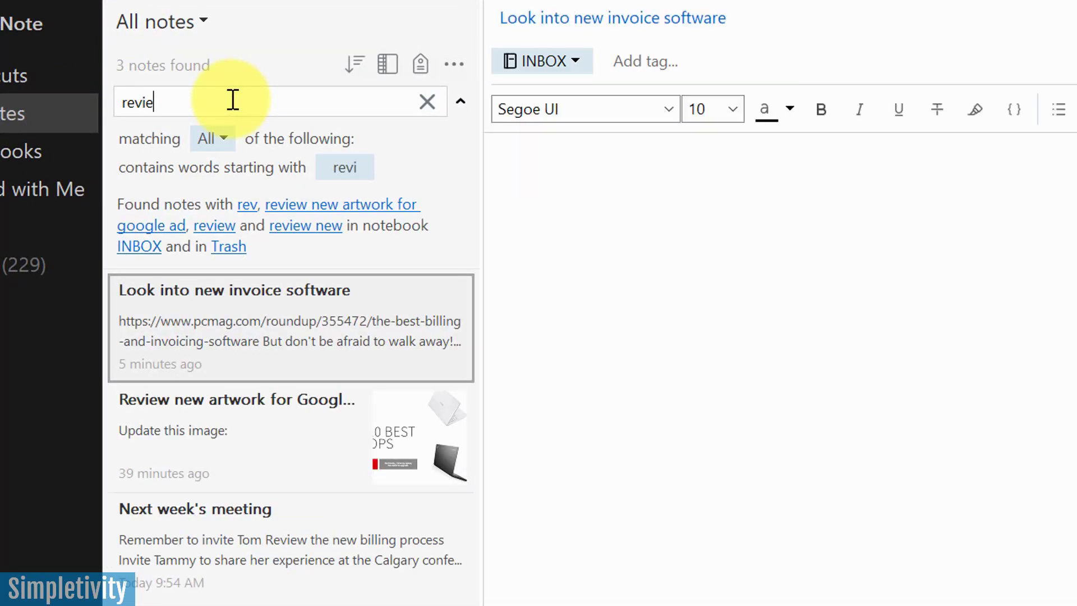
{"action": "type", "text": "w"}
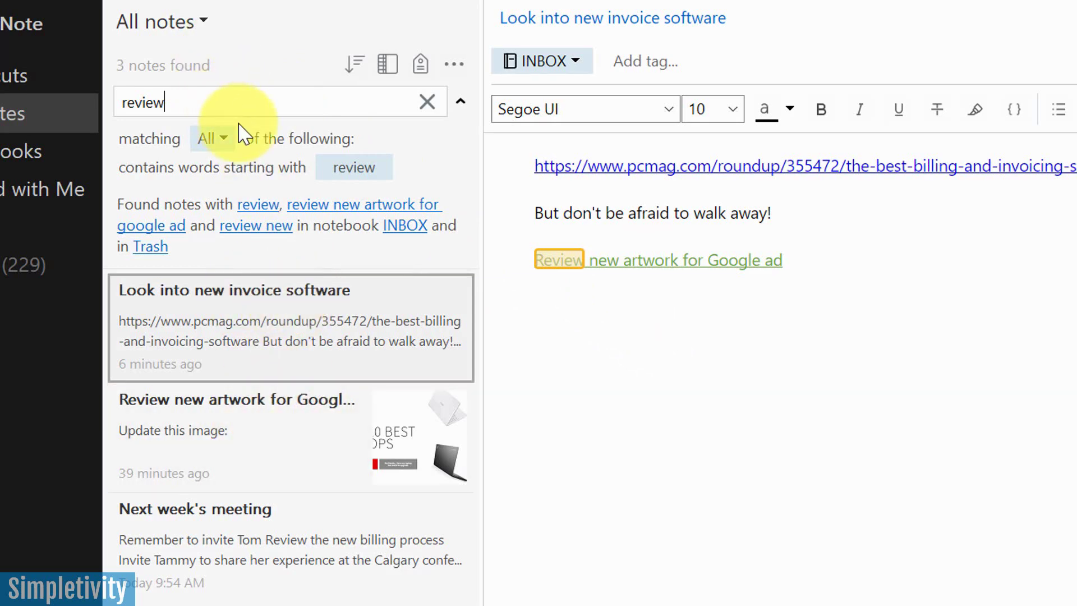
{"action": "key", "text": "BackSpace"}
{"action": "key", "text": "BackSpace"}
{"action": "key", "text": "BackSpace"}
{"action": "key", "text": "BackSpace"}
{"action": "key", "text": "BackSpace"}
{"action": "key", "text": "BackSpace"}
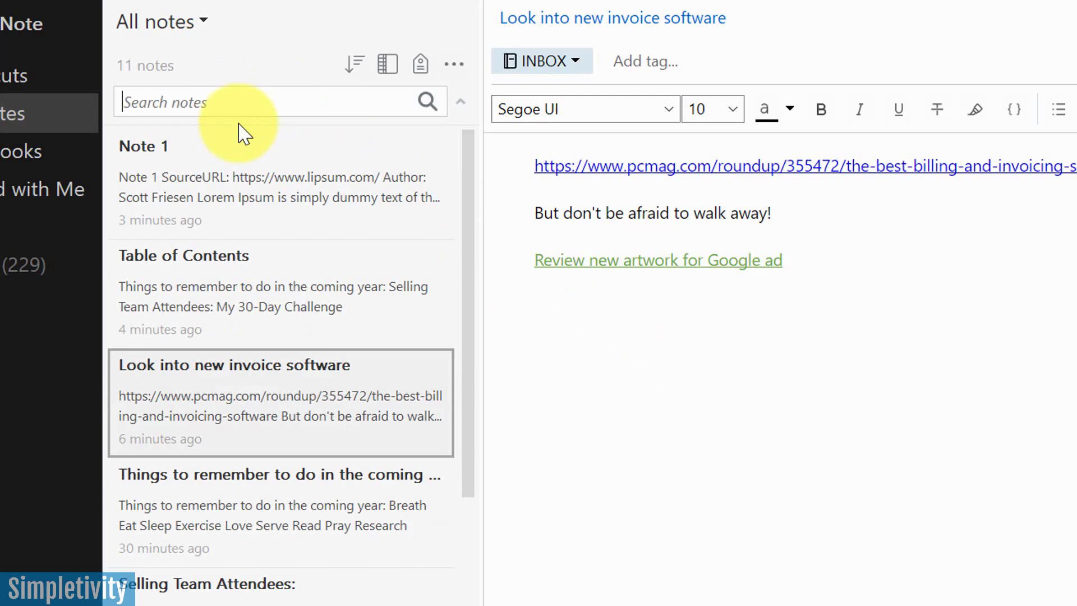
Search intitle:review to find notes with 'review' in the title, then clear the search.
{"action": "type", "text": "in"}
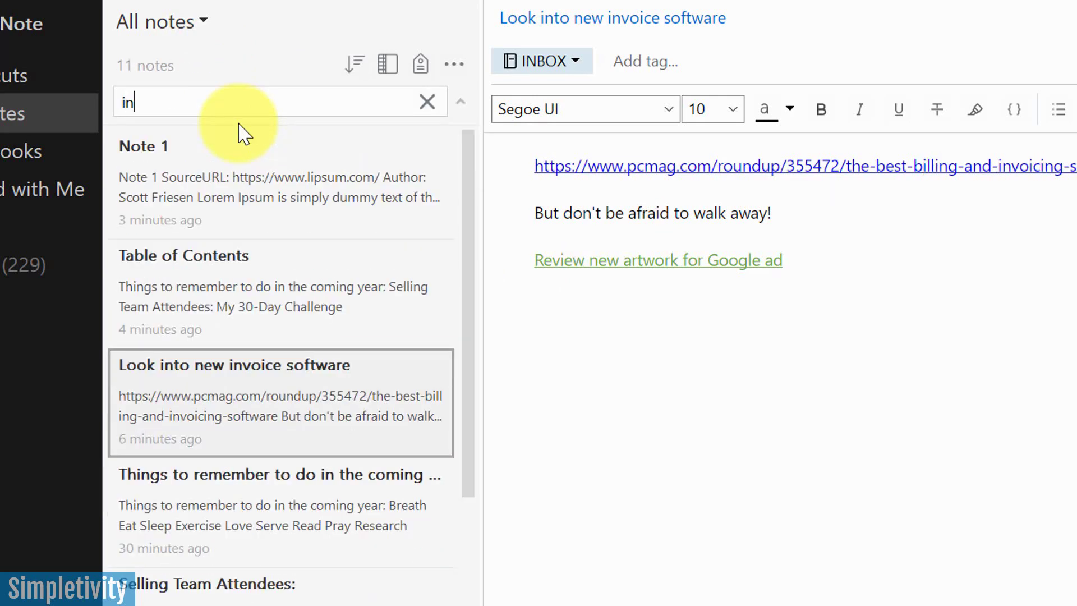
{"action": "type", "text": "title"}
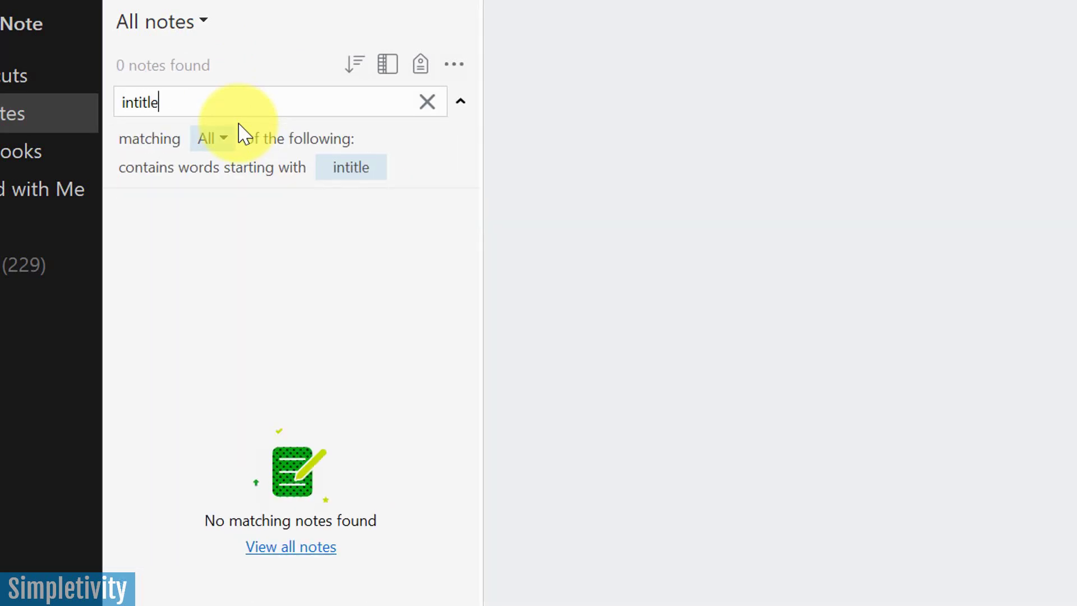
{"action": "type", "text": ":"}
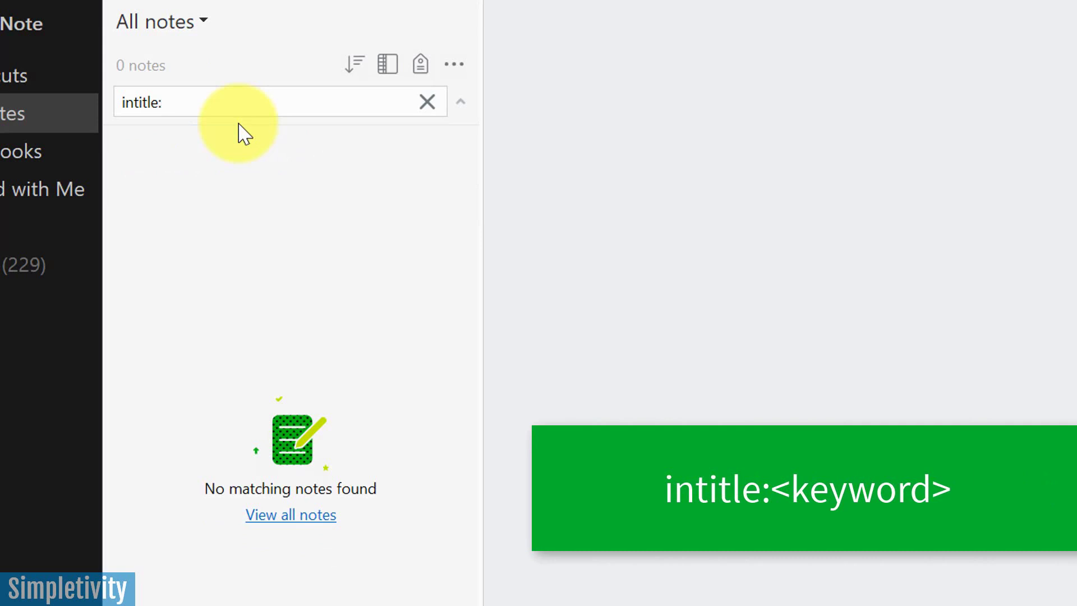
{"action": "type", "text": "review"}
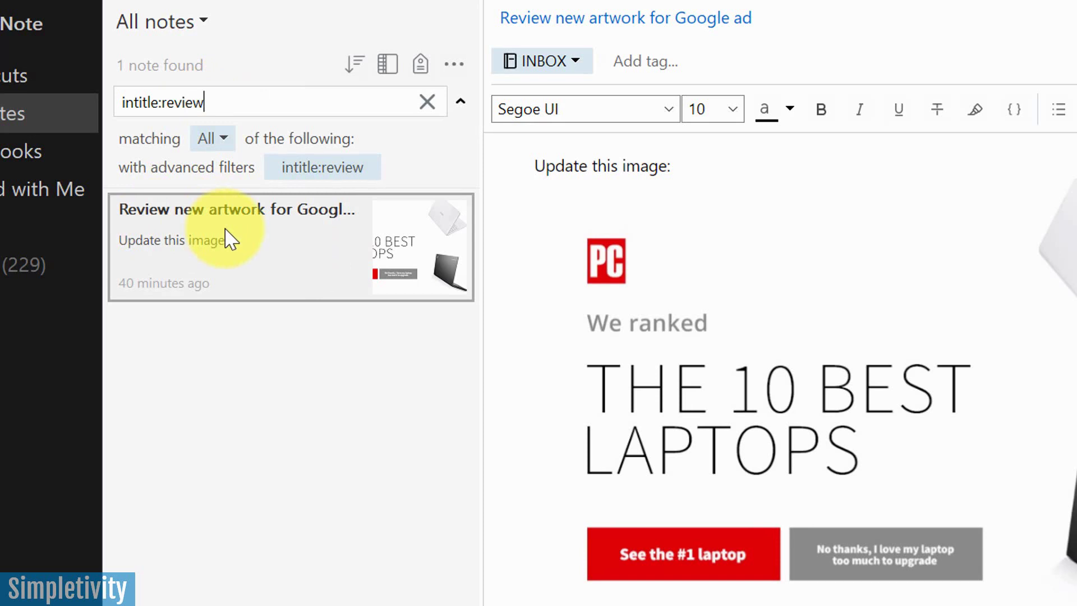
{"action": "key", "text": "BackSpace"}
{"action": "key", "text": "BackSpace"}
{"action": "key", "text": "BackSpace"}
{"action": "key", "text": "BackSpace"}
{"action": "key", "text": "BackSpace"}
{"action": "key", "text": "BackSpace"}
{"action": "key", "text": "BackSpace"}
{"action": "key", "text": "BackSpace"}
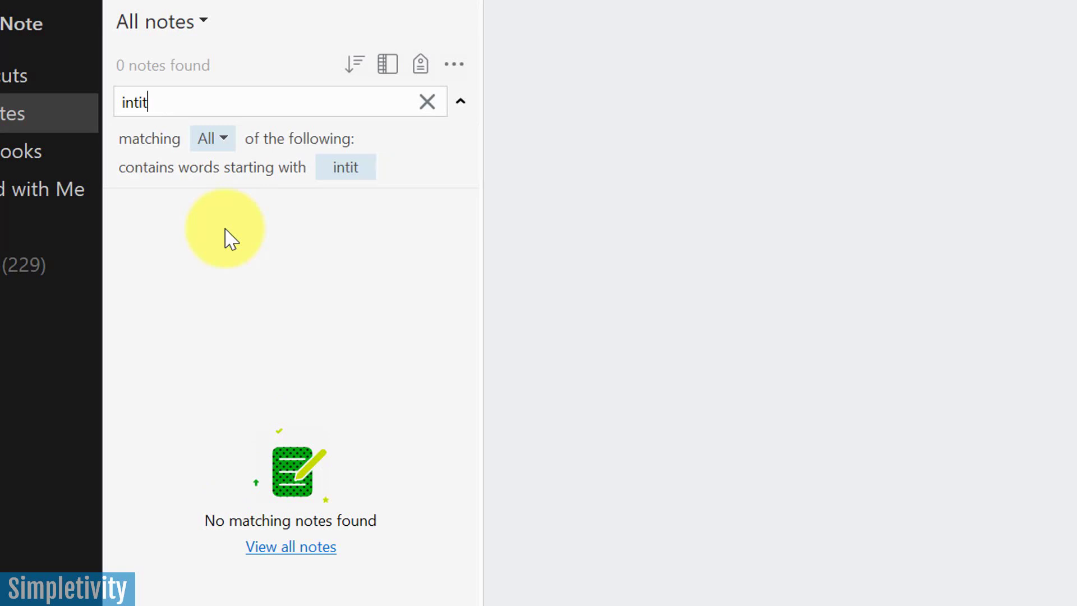
{"action": "key", "text": "BackSpace"}
{"action": "key", "text": "BackSpace"}
{"action": "key", "text": "BackSpace"}
{"action": "key", "text": "BackSpace"}
{"action": "key", "text": "BackSpace"}
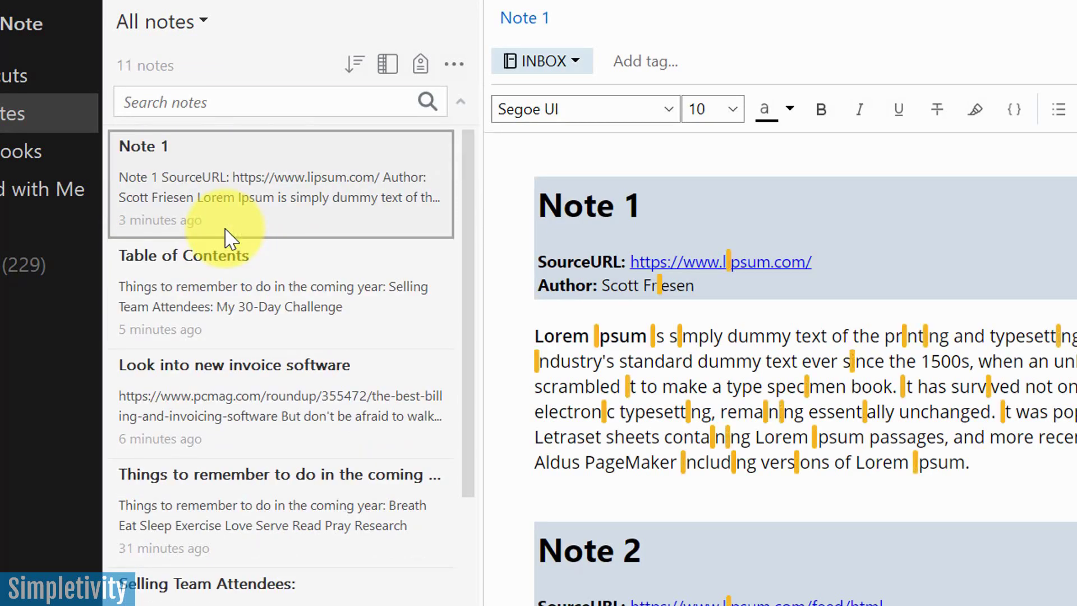
Open the Table of Contents, Things to remember, Selling Team Attendees and Office Supplies list notes.
{"action": "left_click", "coordinate": [238, 303]}
{"action": "left_click", "coordinate": [254, 526]}
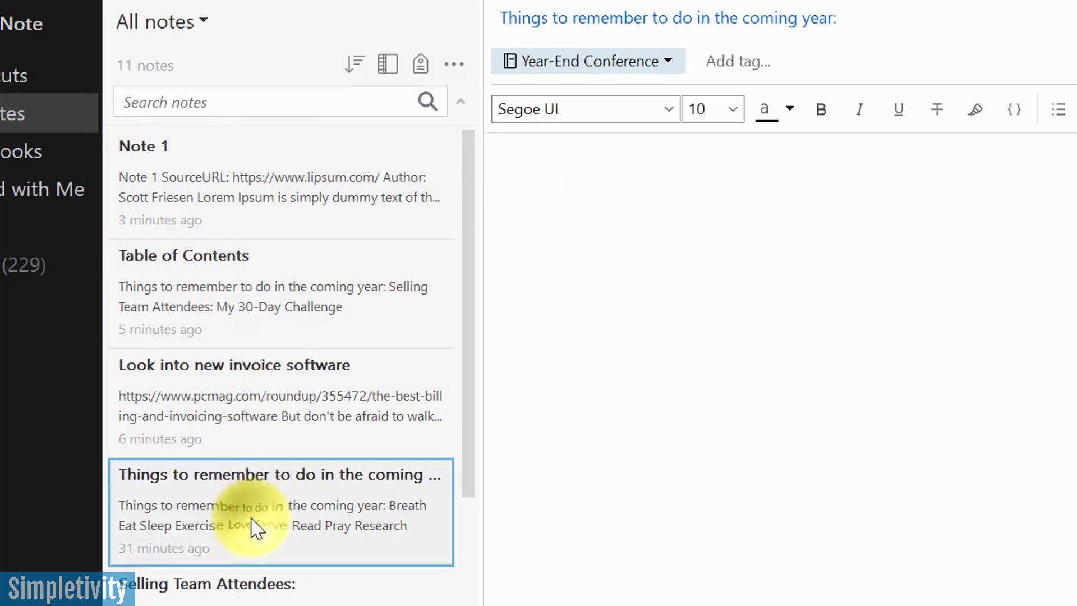
{"action": "left_click", "coordinate": [283, 596]}
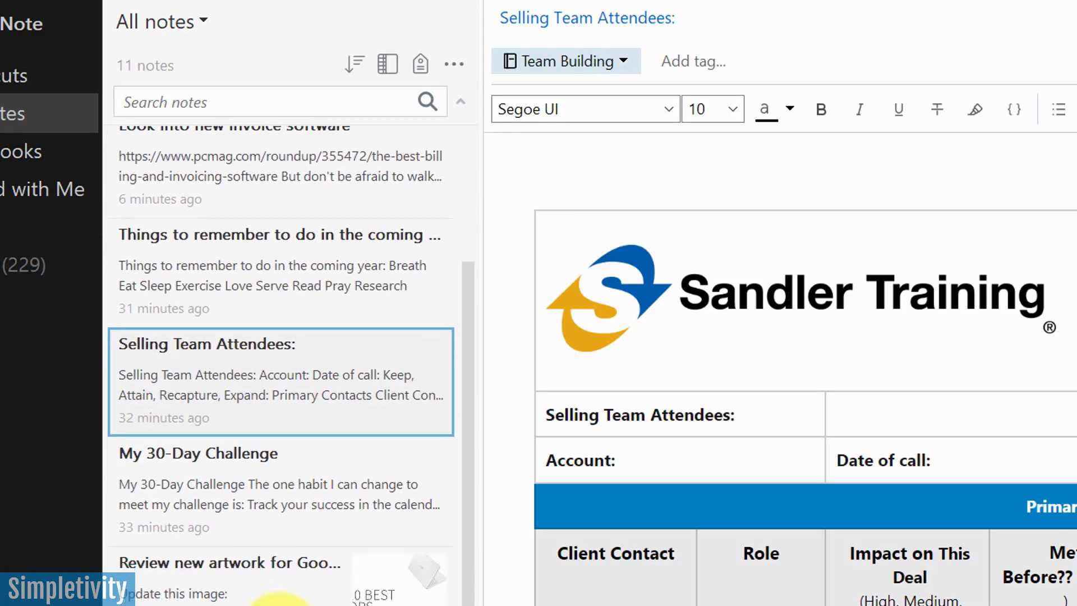
{"action": "scroll", "coordinate": [257, 575], "scroll_direction": "down", "scroll_amount": 5}
{"action": "left_click", "coordinate": [255, 590]}
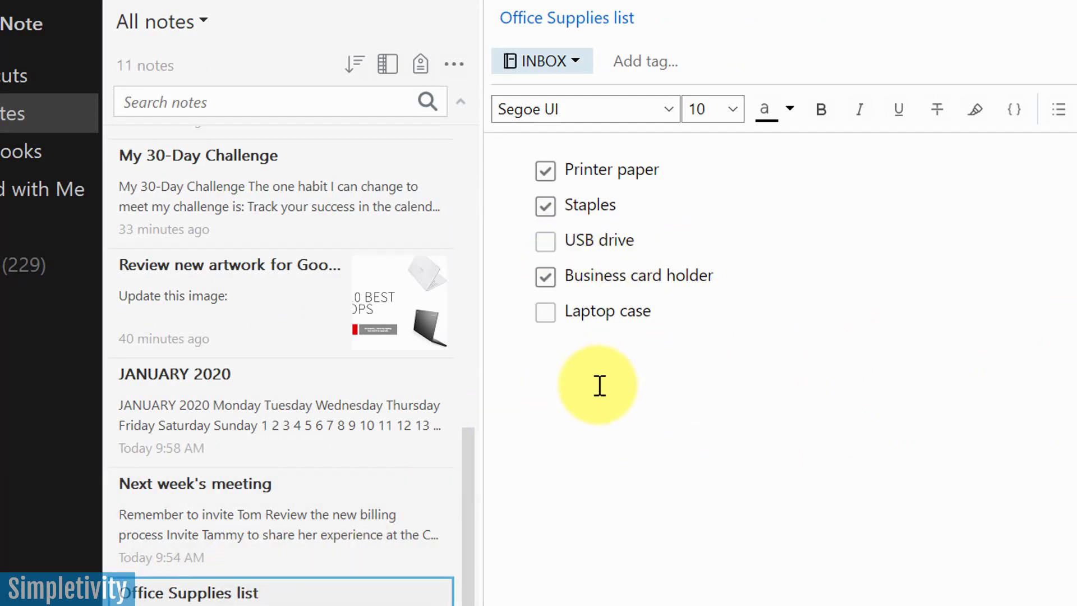
{"action": "scroll", "coordinate": [325, 476], "scroll_direction": "up", "scroll_amount": 10}
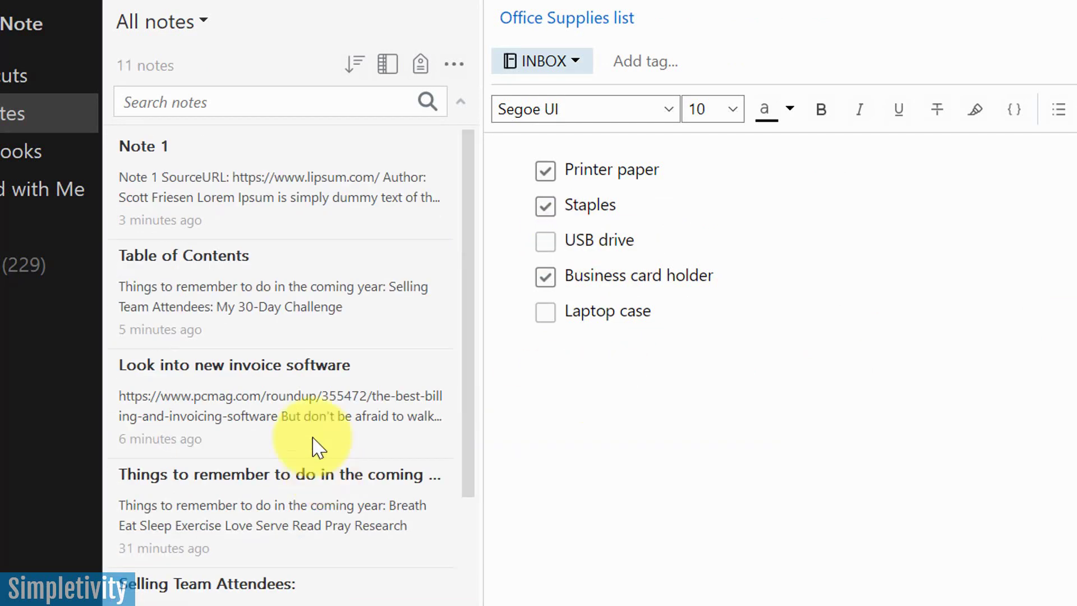
Search todo:true for finished to-dos, then change the search to todo:false.
{"action": "left_click", "coordinate": [198, 102]}
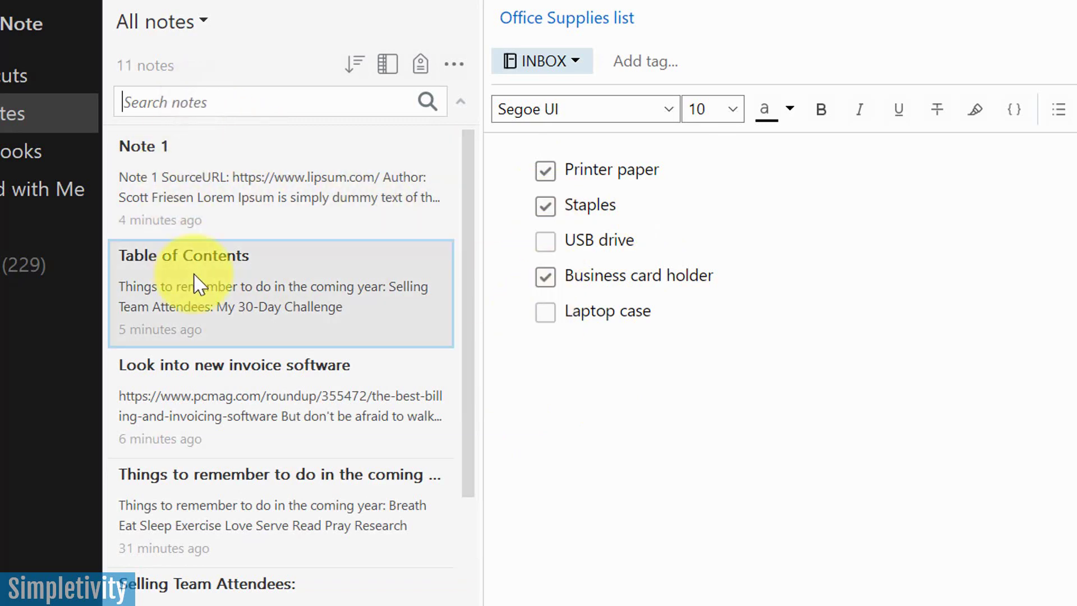
{"action": "type", "text": "todo"}
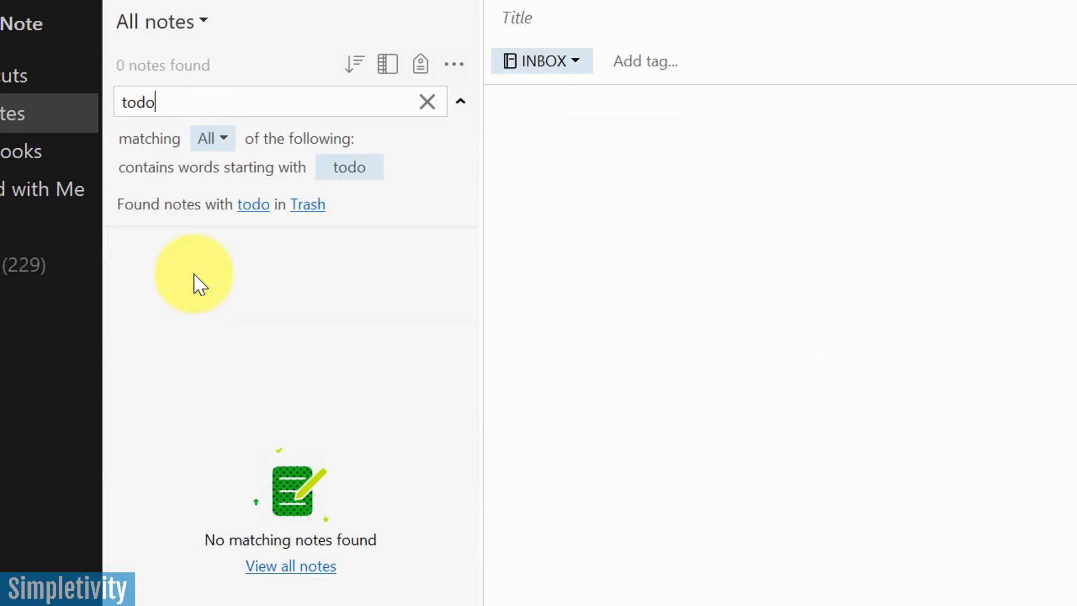
{"action": "type", "text": ":tur"}
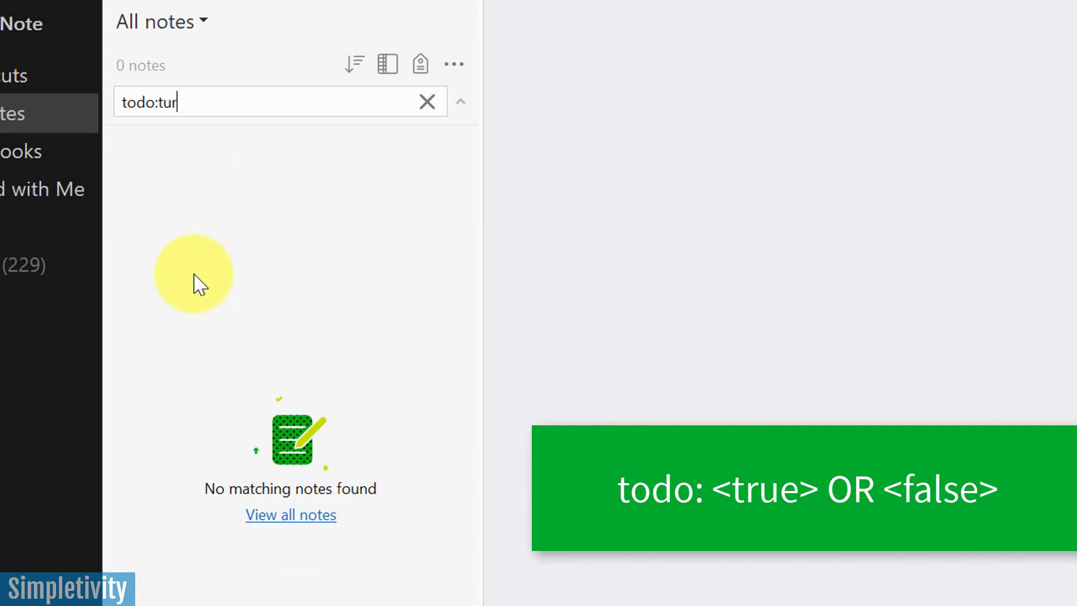
{"action": "key", "text": "BackSpace"}
{"action": "key", "text": "BackSpace"}
{"action": "type", "text": "rue"}
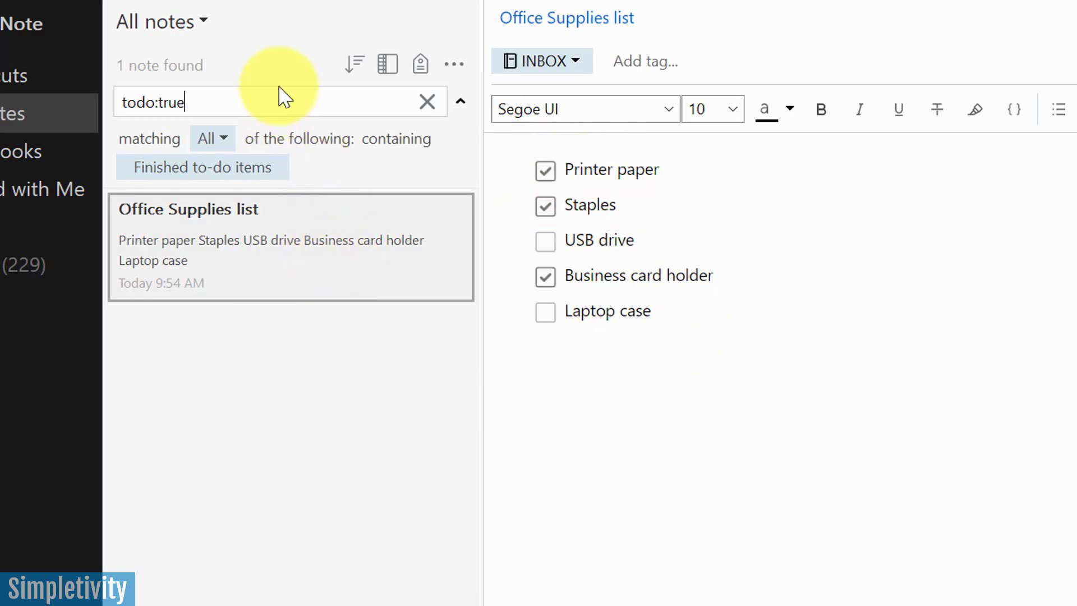
{"action": "key", "text": "BackSpace"}
{"action": "key", "text": "BackSpace"}
{"action": "key", "text": "BackSpace"}
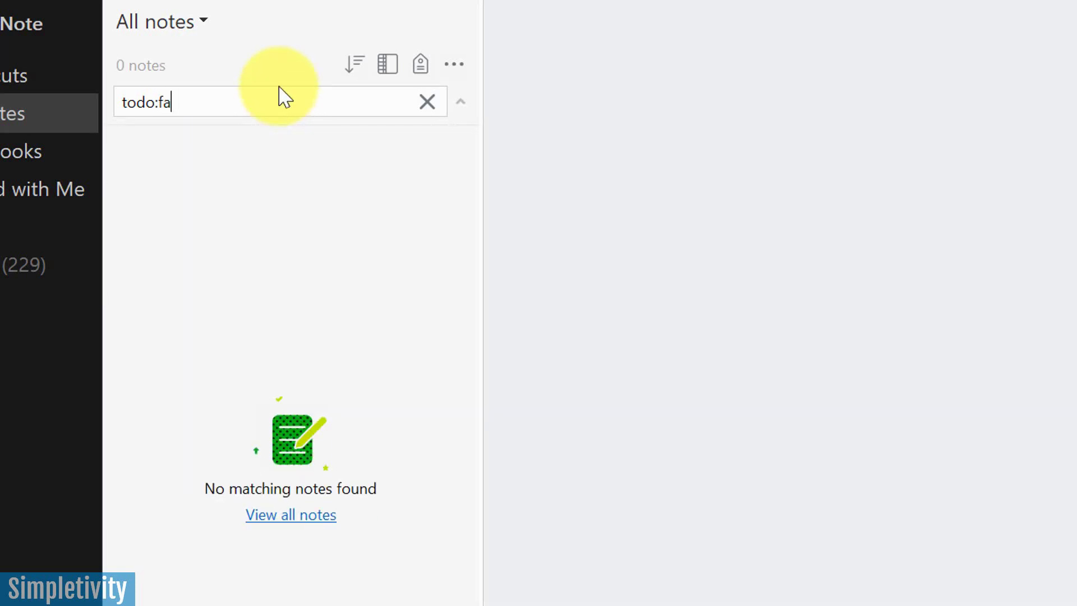
{"action": "type", "text": "false"}
{"action": "key", "text": "Return"}
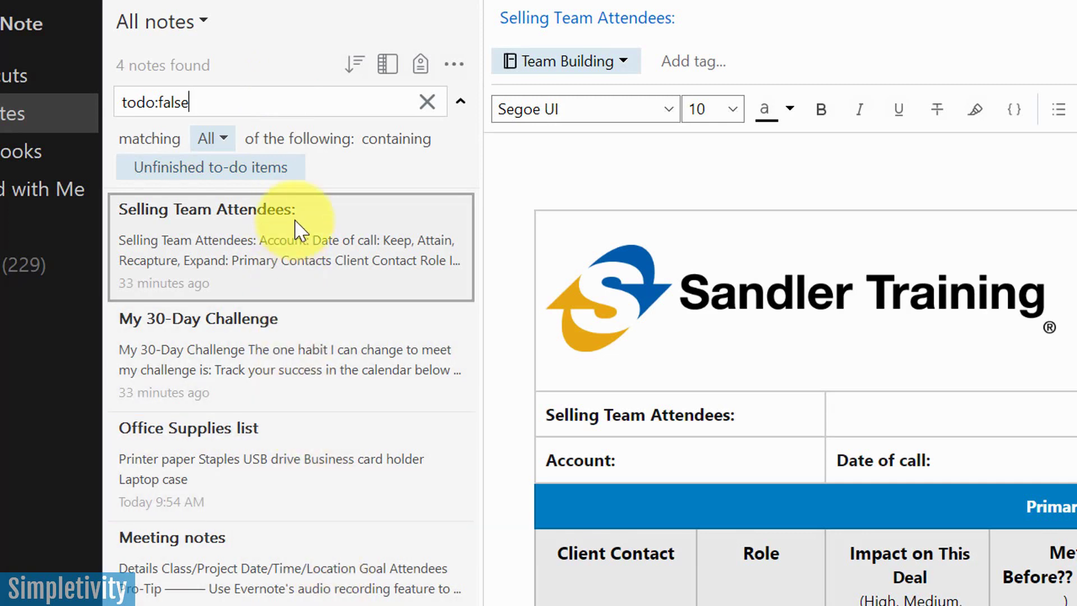
Browse the unfinished to-do results (Office Supplies list, Selling Team Attendees, My 30-Day Challenge), then clear the search.
{"action": "left_click", "coordinate": [285, 463]}
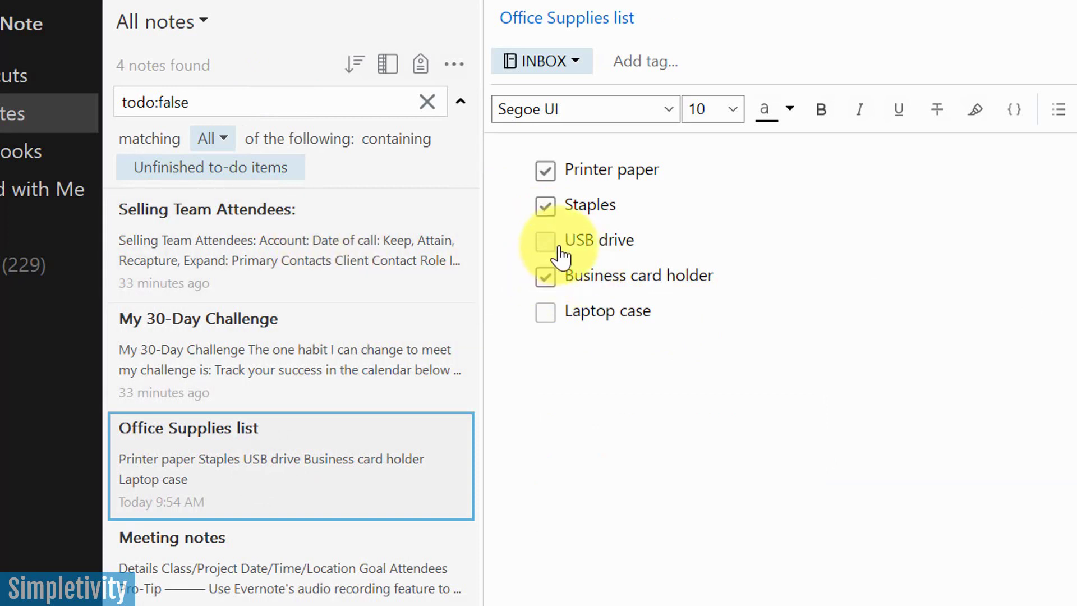
{"action": "left_click", "coordinate": [354, 257]}
{"action": "scroll", "coordinate": [880, 495], "scroll_direction": "down", "scroll_amount": 5}
{"action": "scroll", "coordinate": [880, 495], "scroll_direction": "down", "scroll_amount": 3}
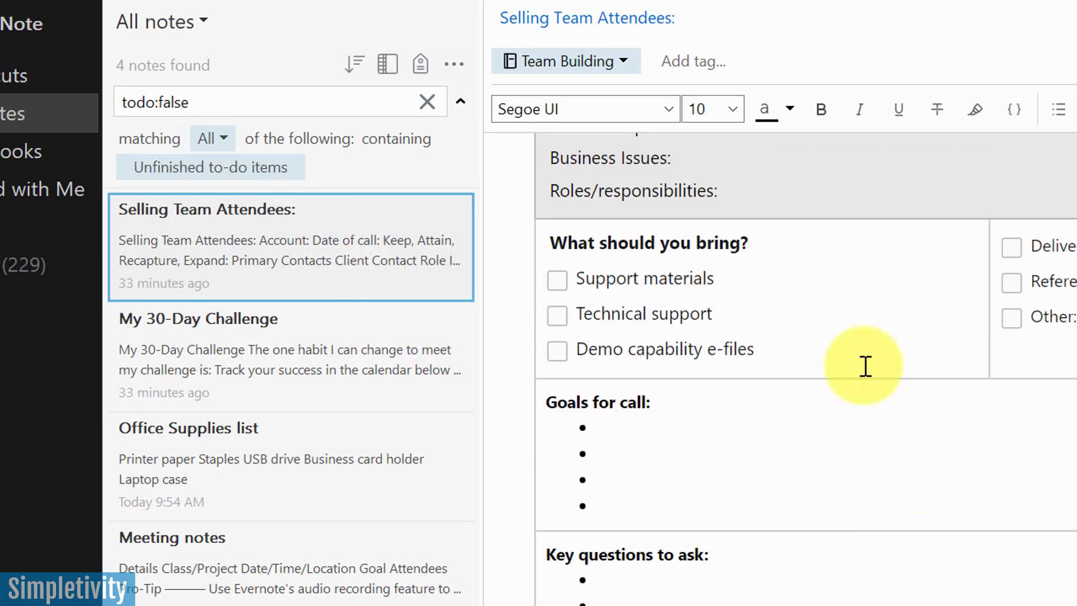
{"action": "left_click", "coordinate": [285, 363]}
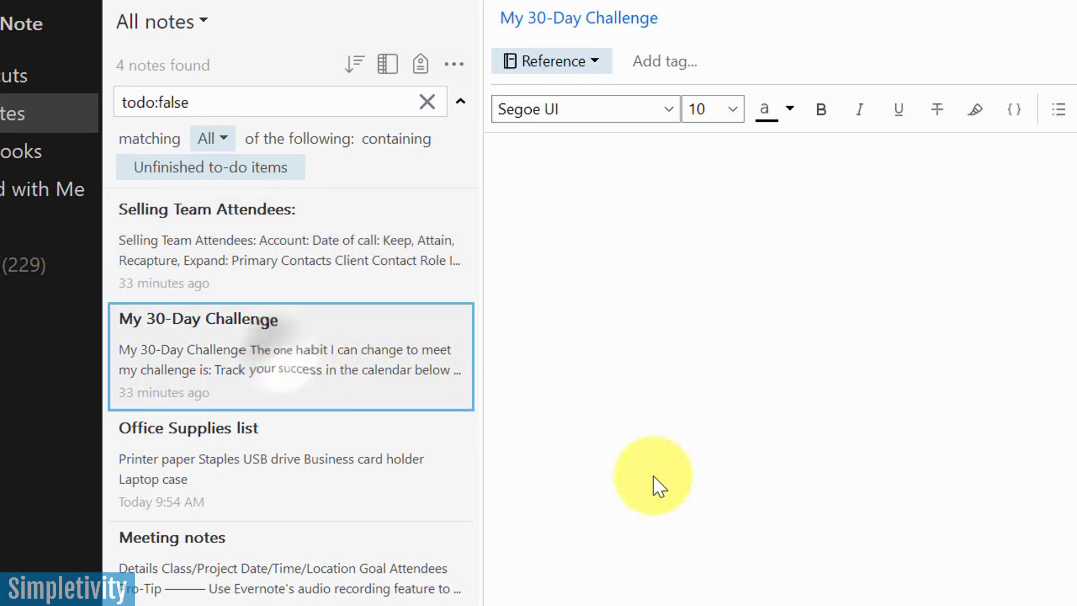
{"action": "scroll", "coordinate": [786, 469], "scroll_direction": "down", "scroll_amount": 5}
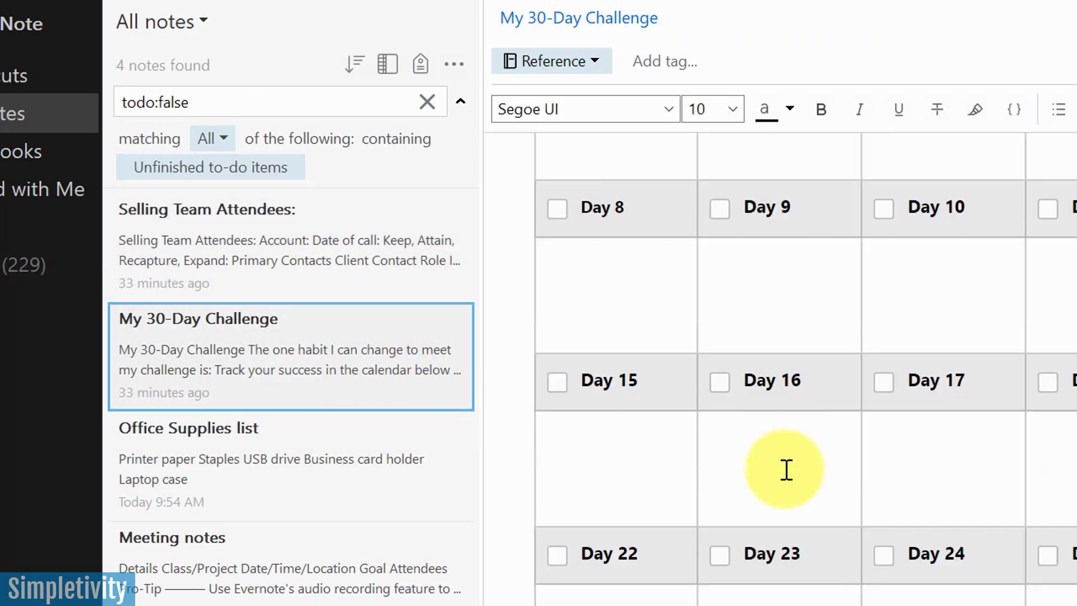
{"action": "left_click", "coordinate": [233, 109]}
{"action": "key", "text": "BackSpace"}
{"action": "key", "text": "BackSpace"}
{"action": "key", "text": "BackSpace"}
{"action": "key", "text": "BackSpace"}
{"action": "key", "text": "BackSpace"}
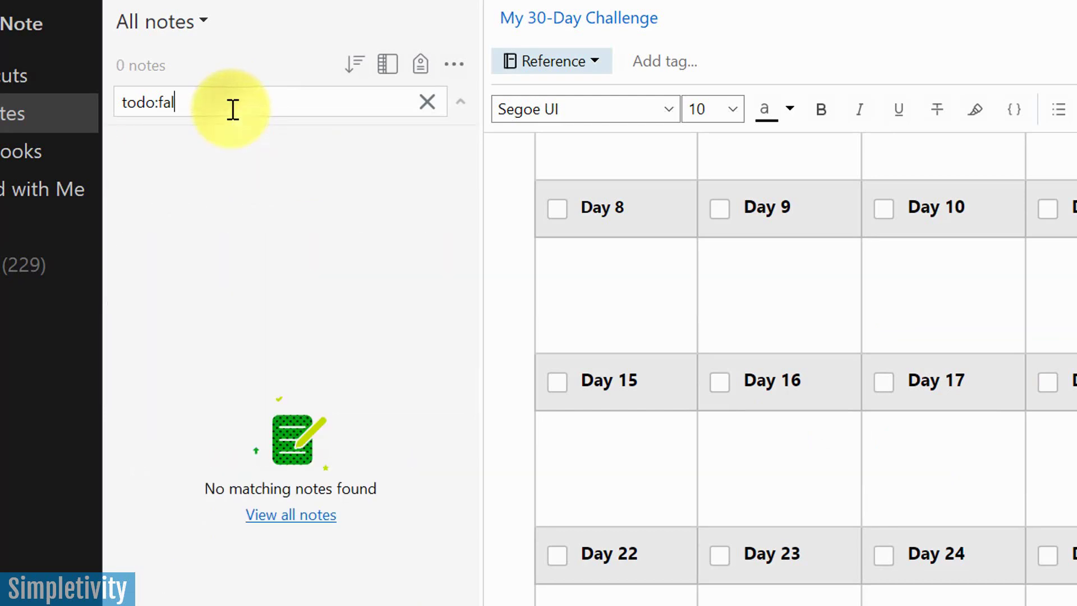
{"action": "key", "text": "BackSpace"}
{"action": "key", "text": "BackSpace"}
{"action": "key", "text": "BackSpace"}
{"action": "key", "text": "BackSpace"}
{"action": "key", "text": "BackSpace"}
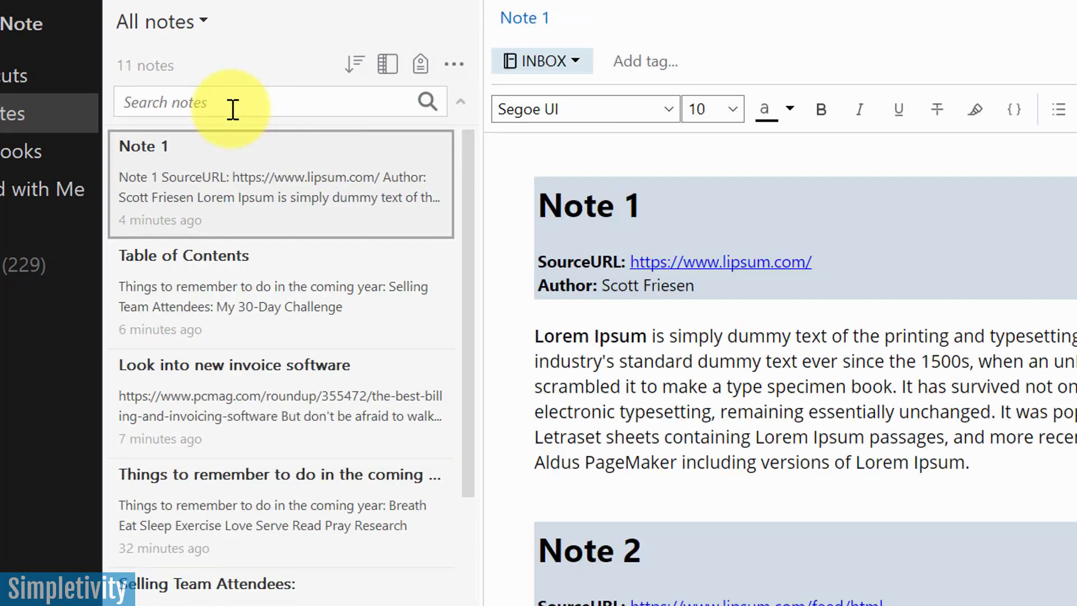
Search created:day to list only notes created today.
{"action": "type", "text": "created"}
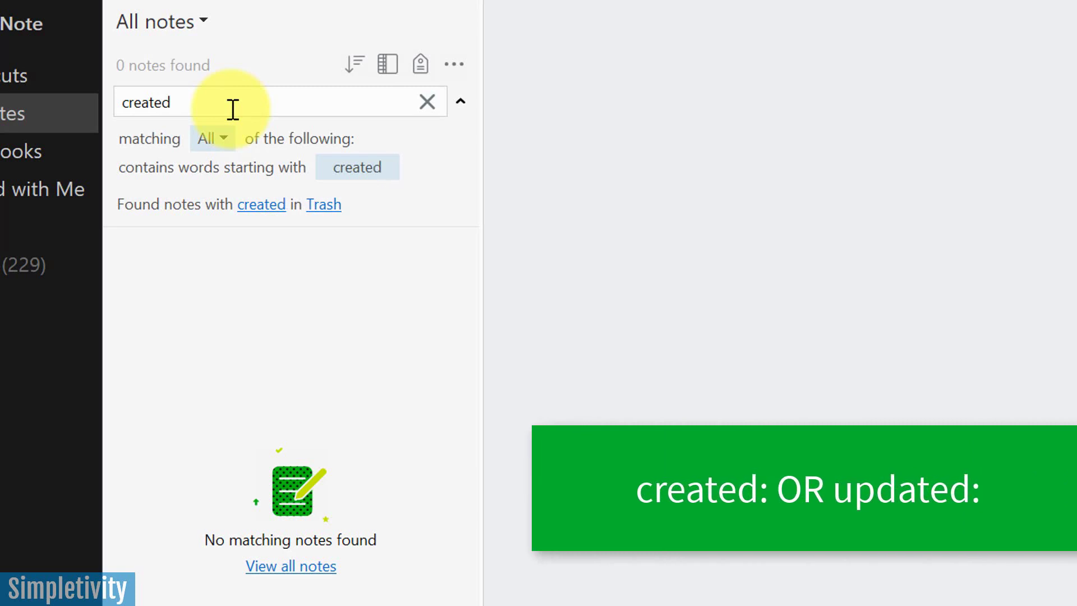
{"action": "type", "text": ":"}
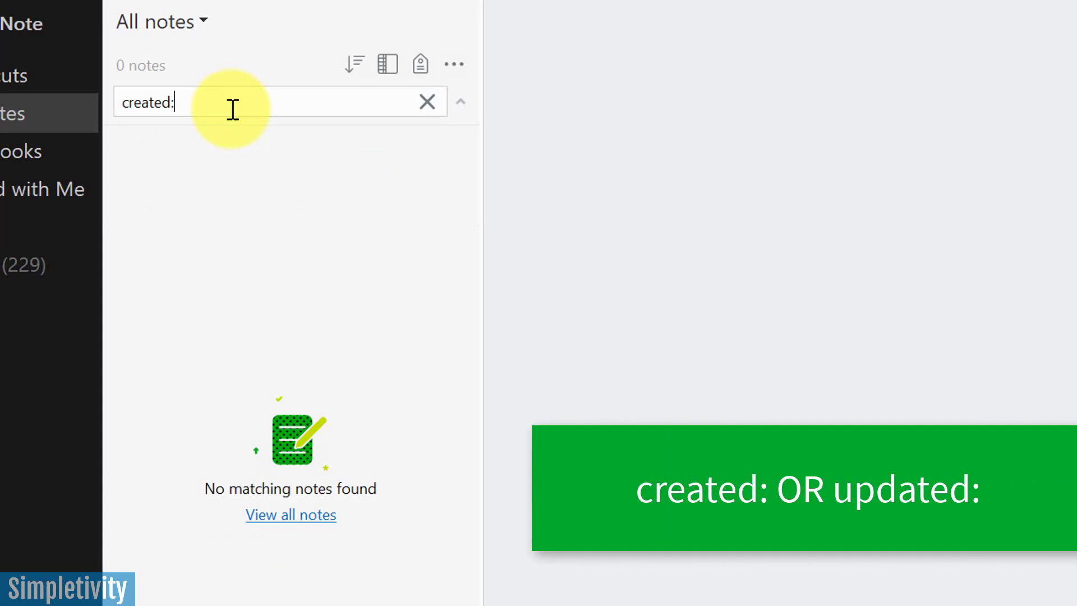
{"action": "type", "text": "day"}
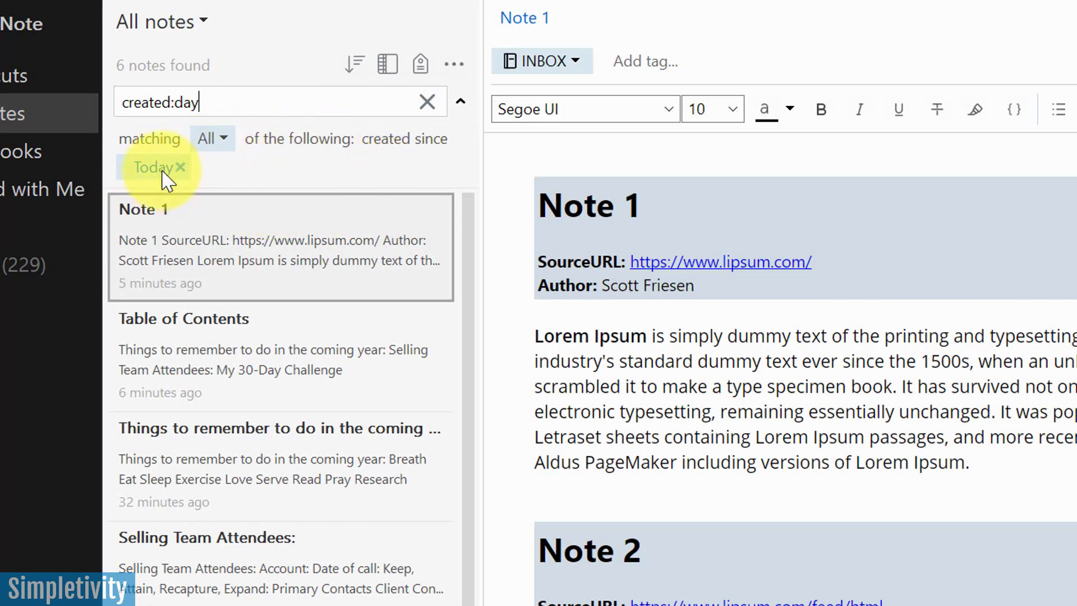
{"action": "mouse_move", "coordinate": [162, 180]}
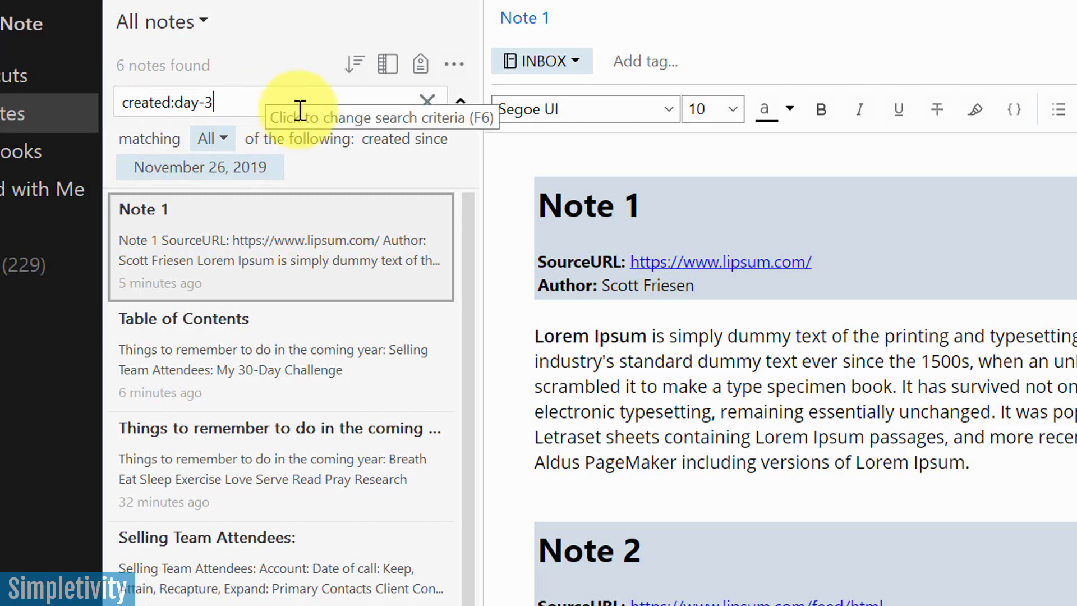
Clear the created:day-3 search filter and open the Table of Contents note from the full list.
{"action": "left_click", "coordinate": [426, 101]}
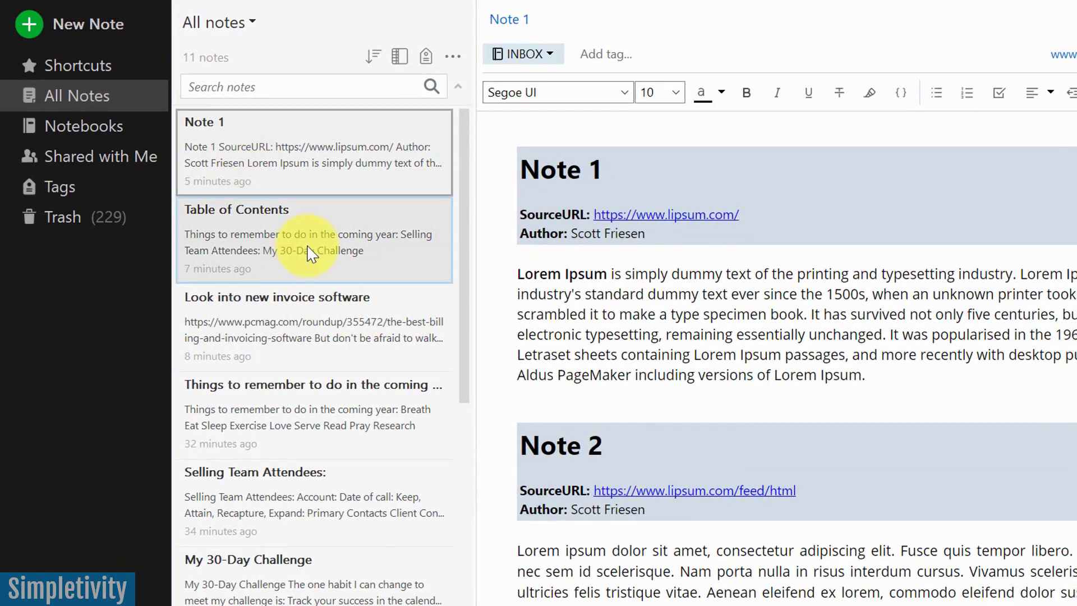
{"action": "left_click", "coordinate": [310, 253]}
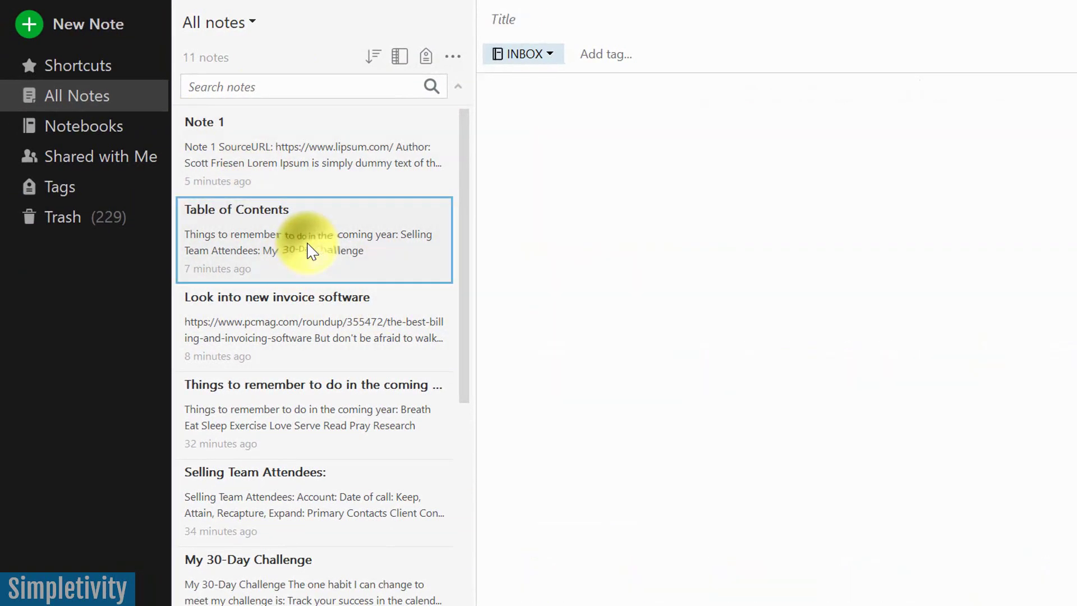